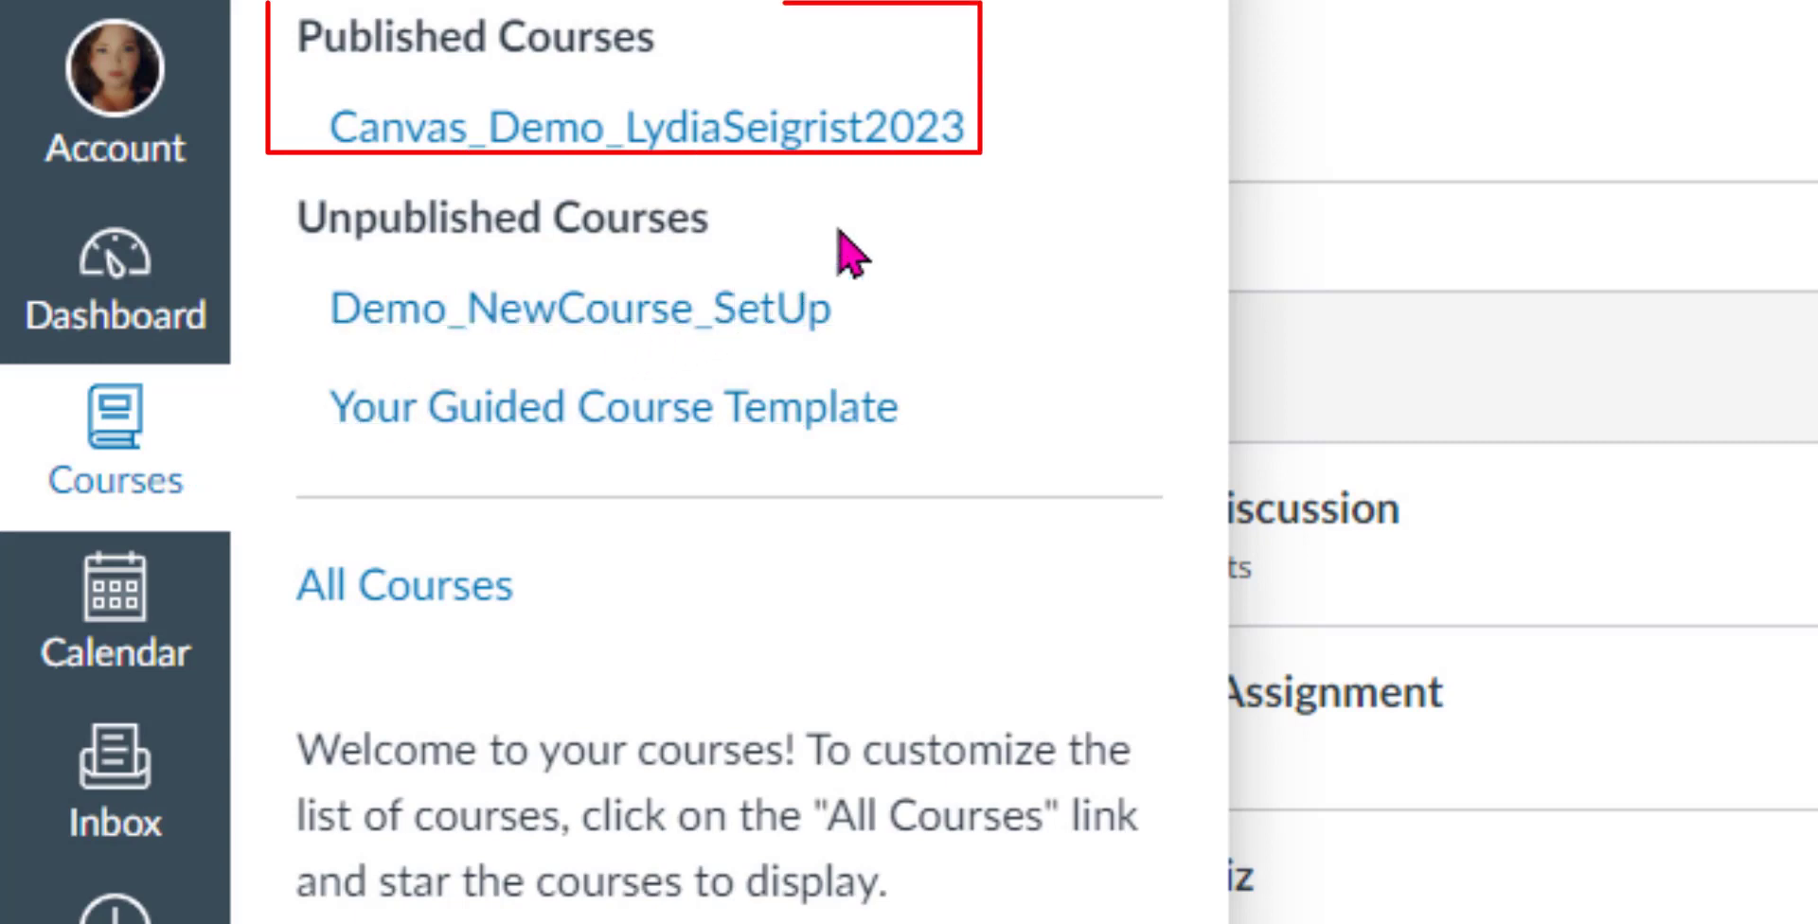
- In the published demo course's Assignments group, start a new assignment named "WEEKLY WRITING PROMPT"
click(924, 137)
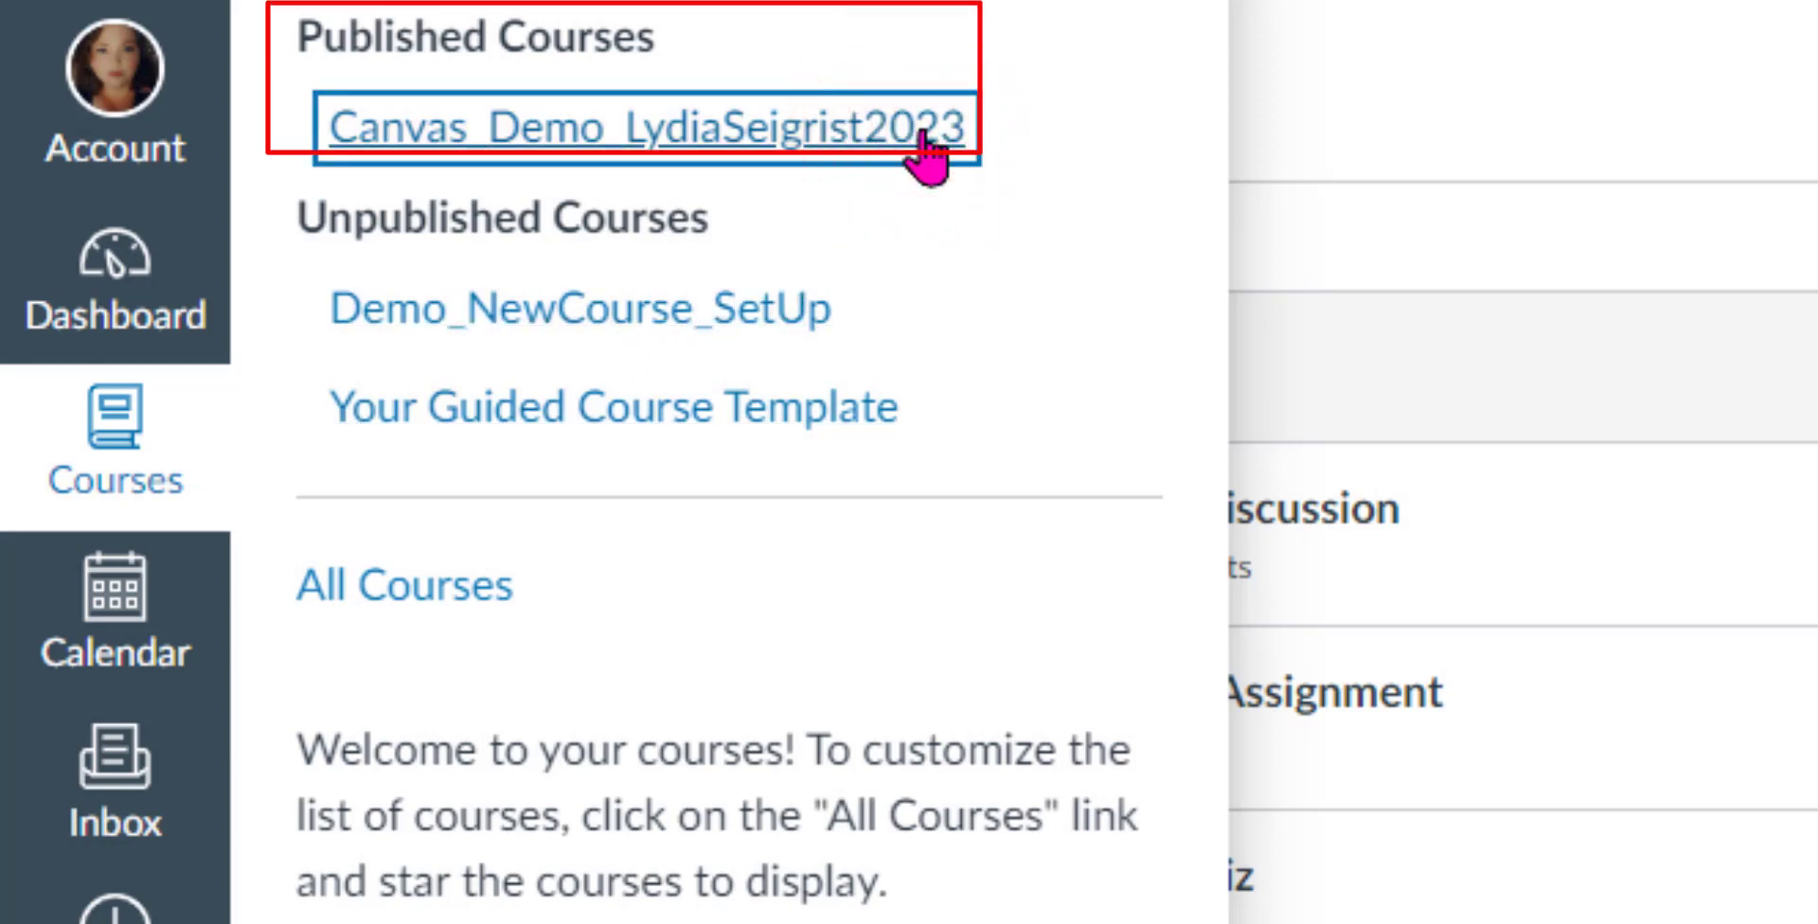
click(488, 277)
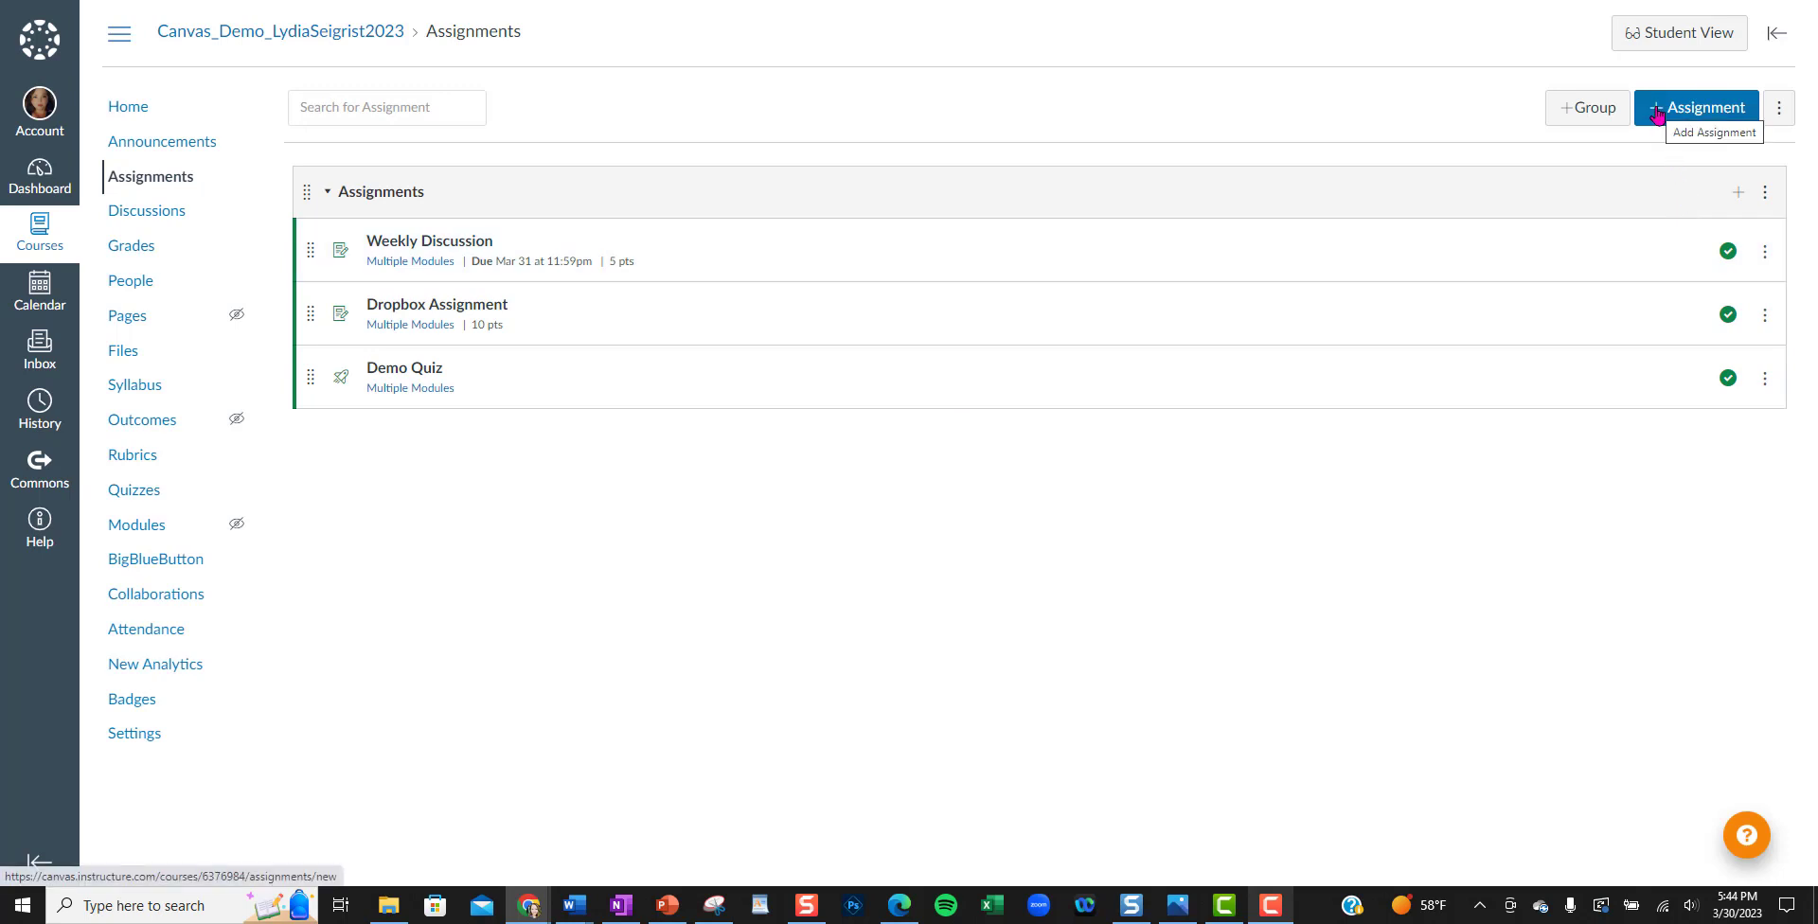
click(1739, 193)
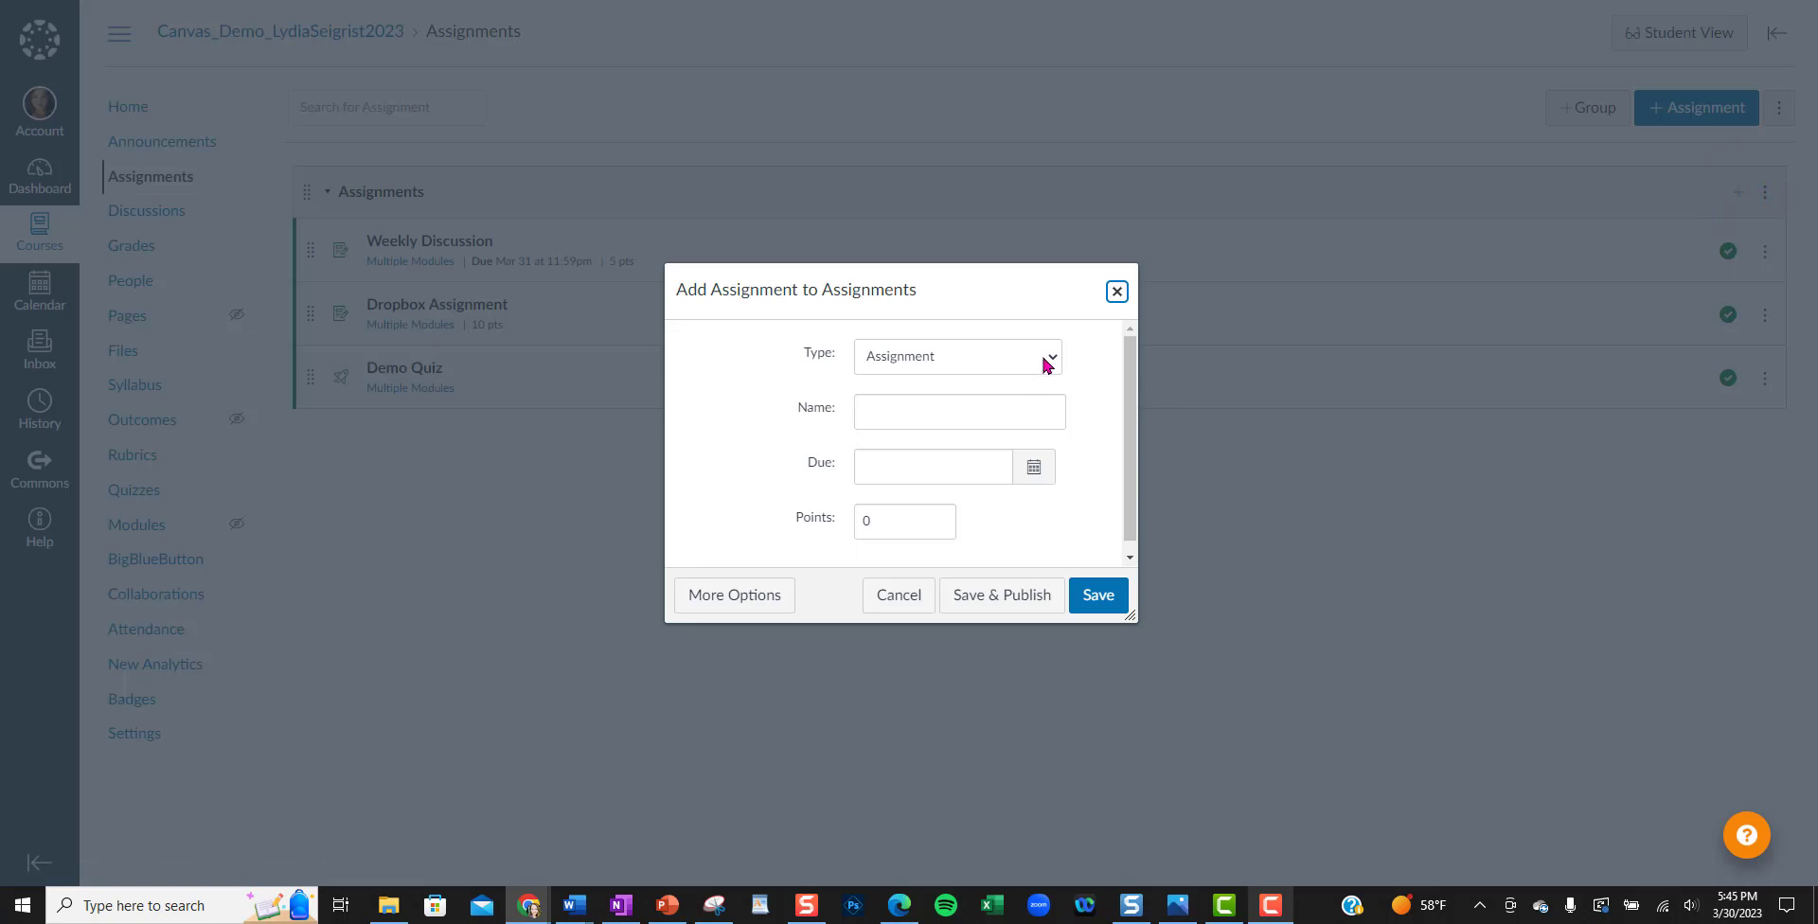
click(917, 412)
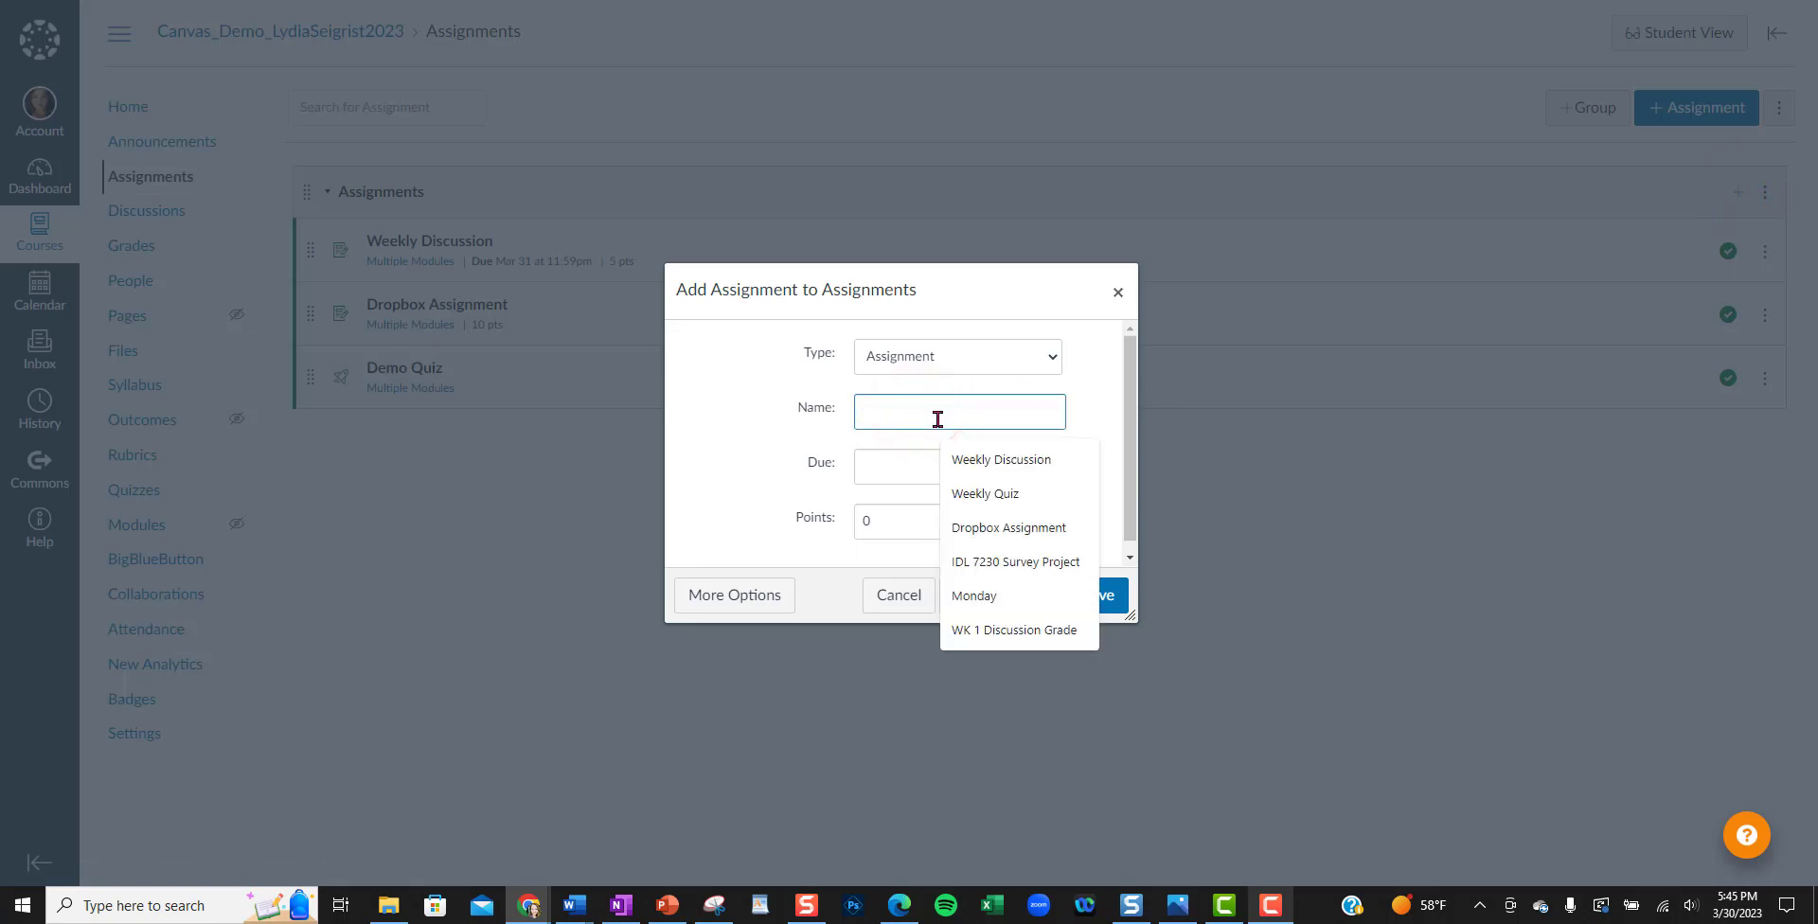
click(925, 411)
text(WEEKLY)
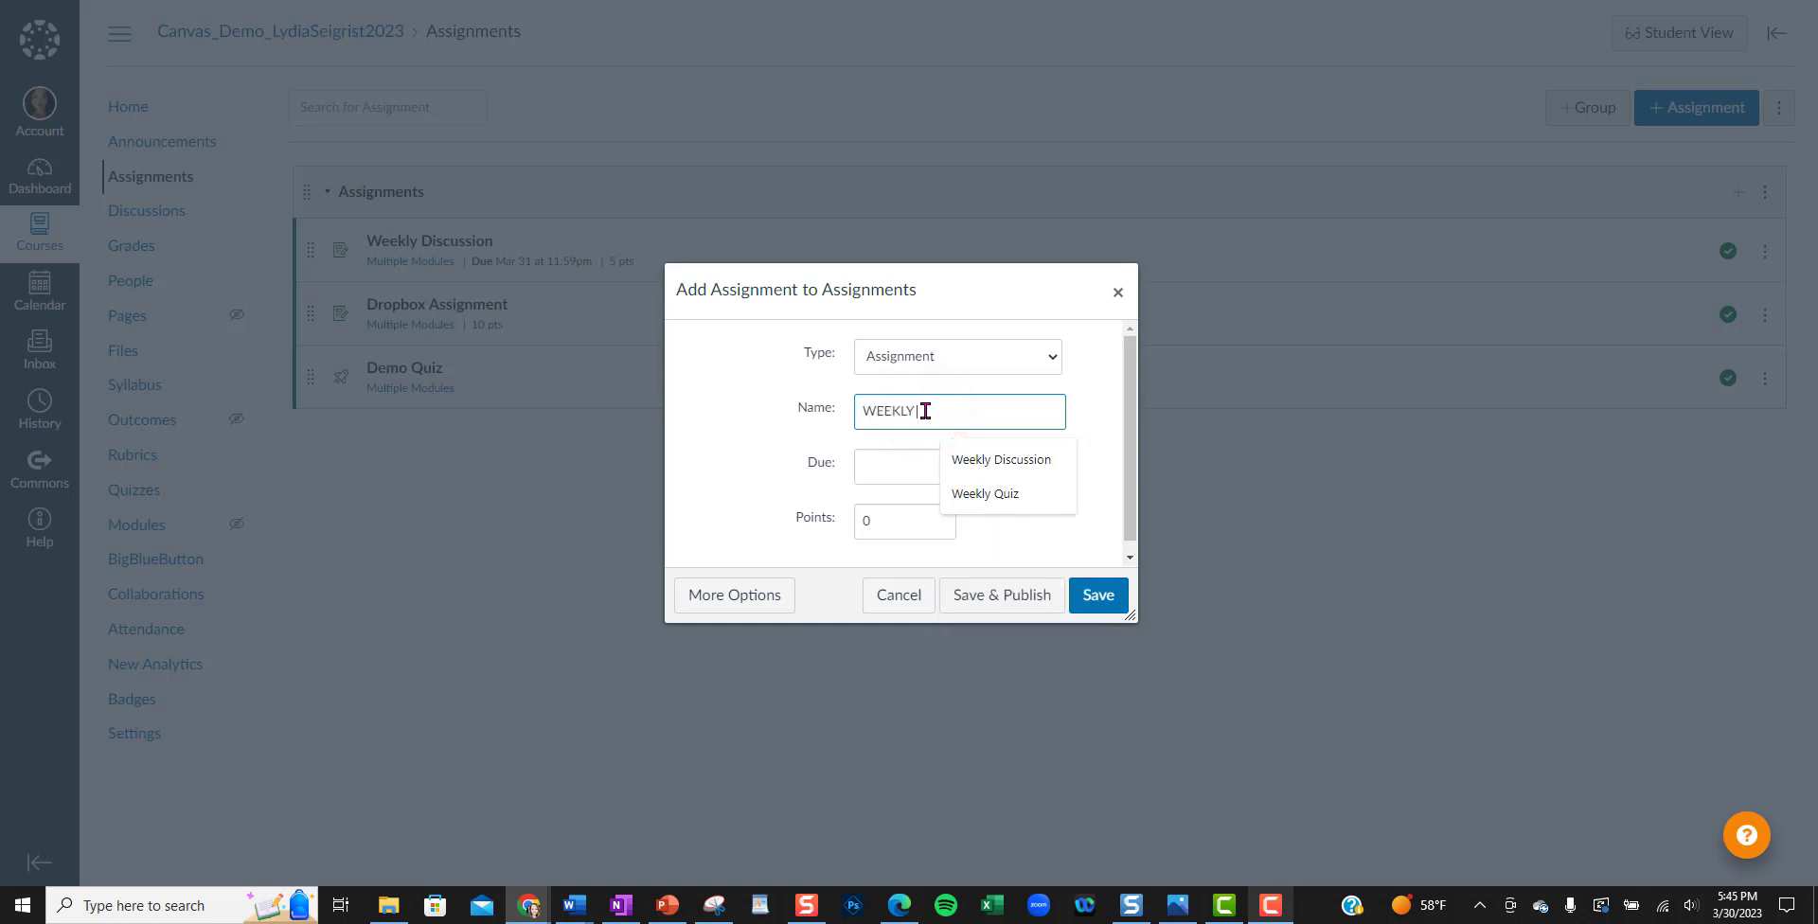
text( WRITING PROMPT)
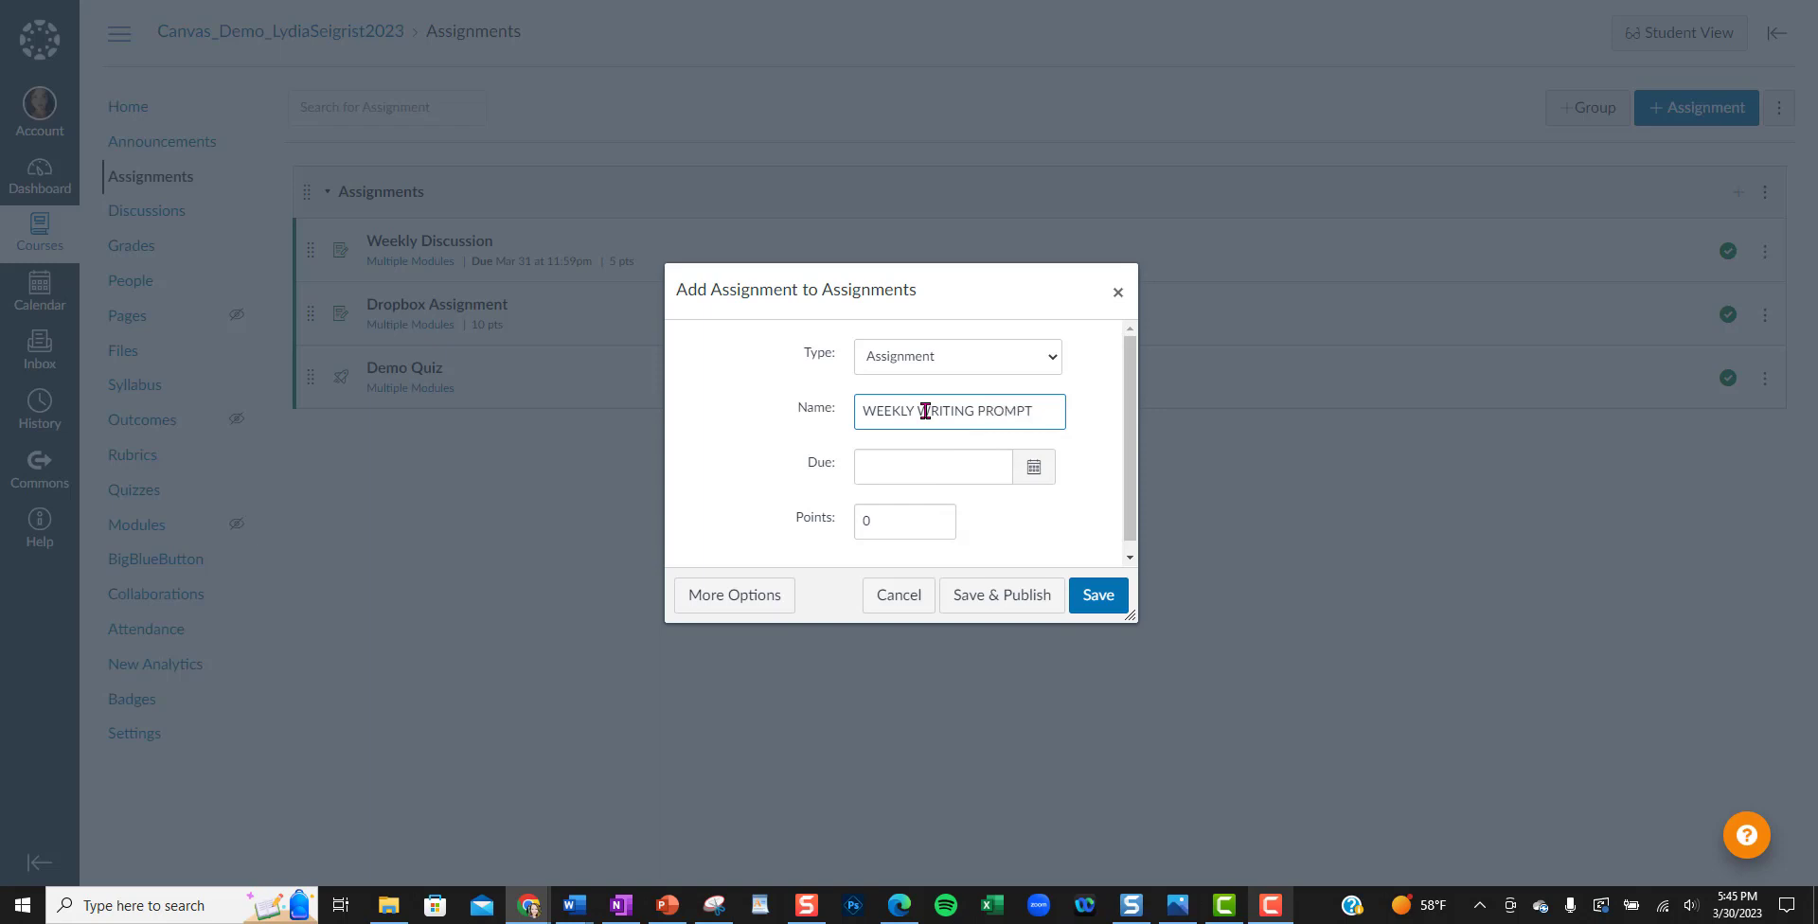
- Set the new assignment's points to 10, then save and publish it
click(889, 521)
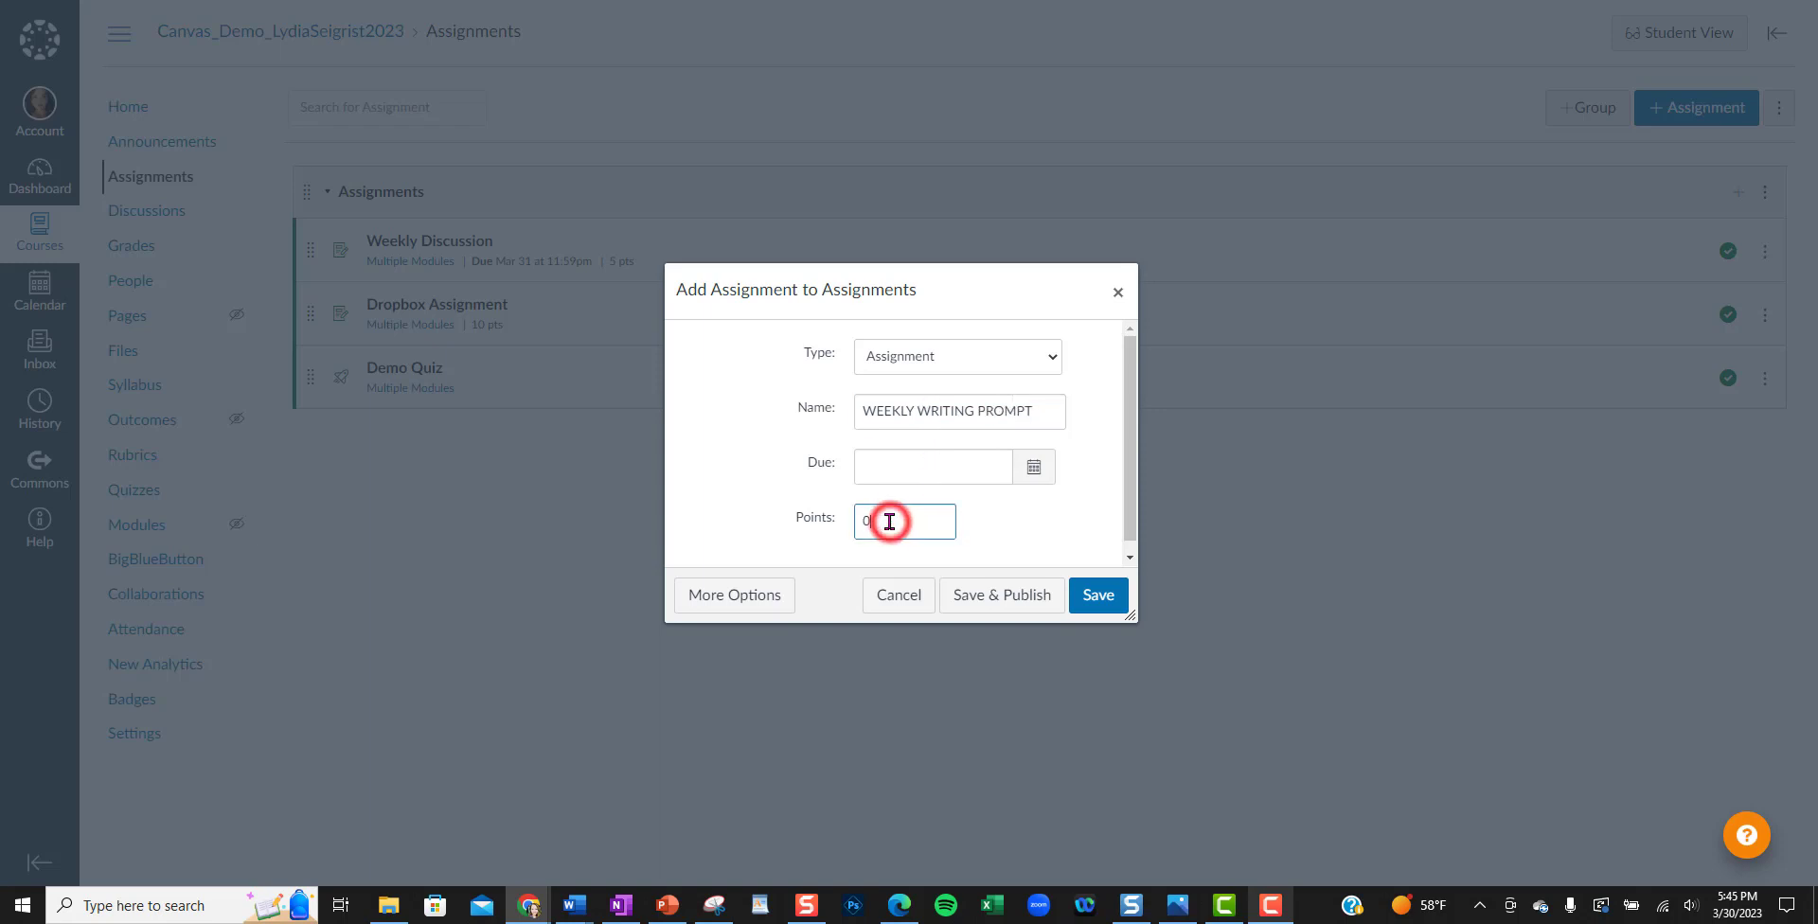
key(BackSpace)
text(10)
click(997, 610)
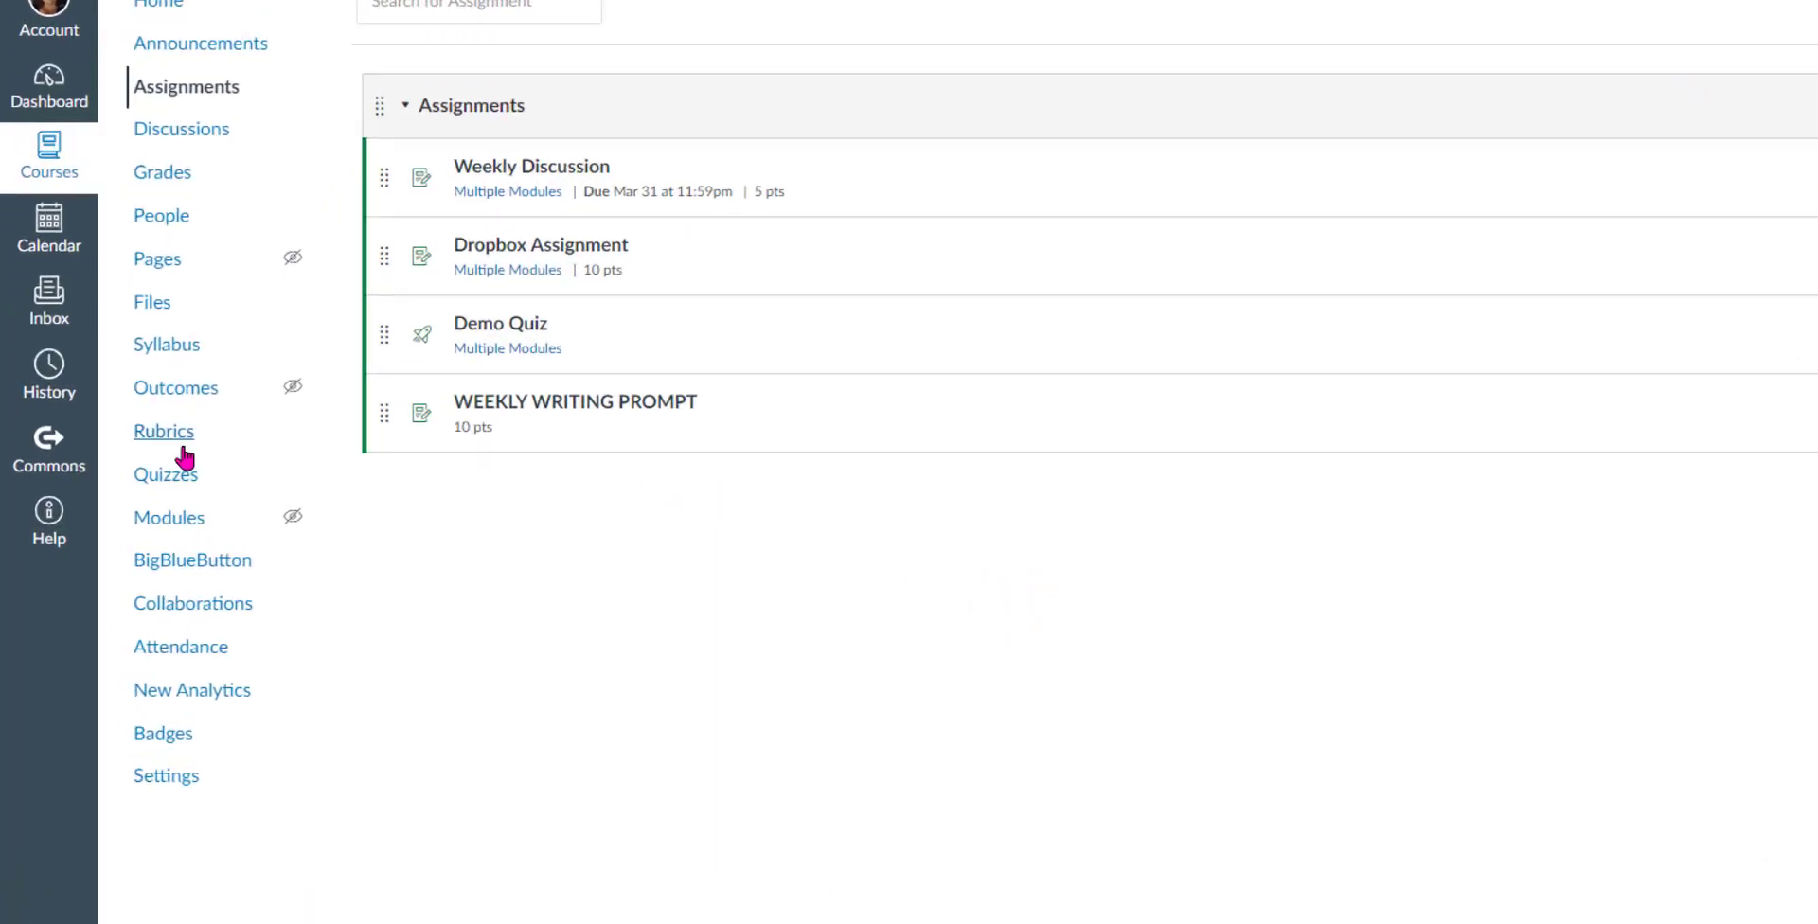
- Start a new rubric in the course and title it "WRITING PROMT RUBRIC"
click(163, 432)
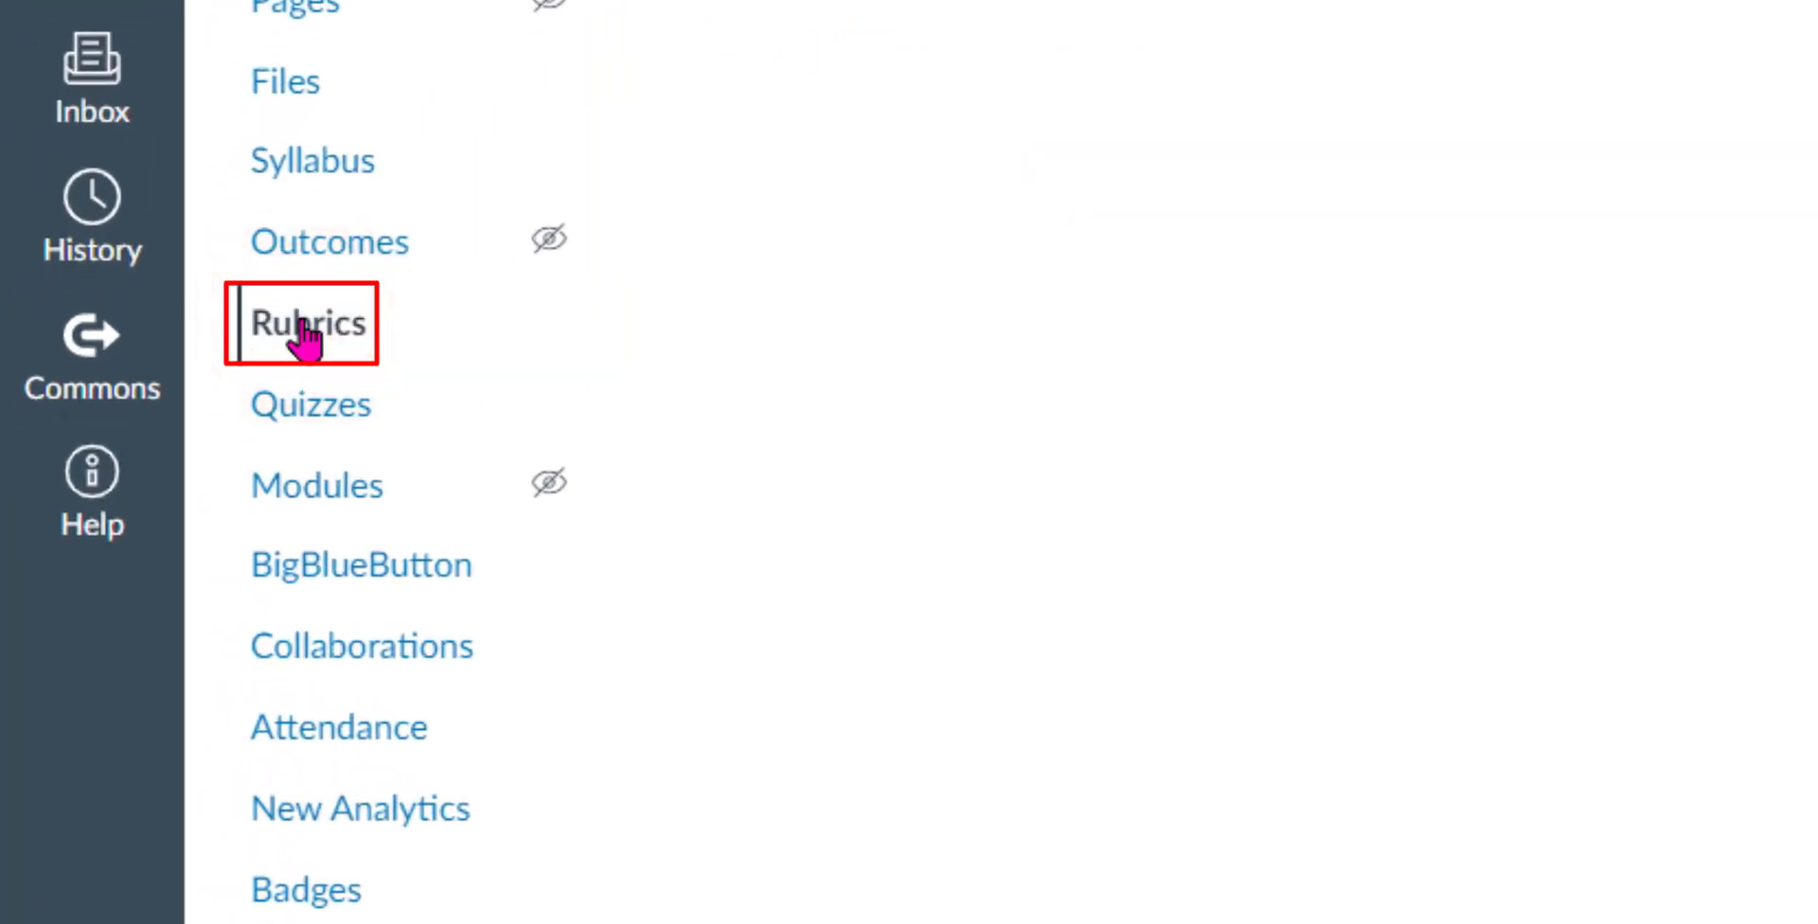
click(1777, 33)
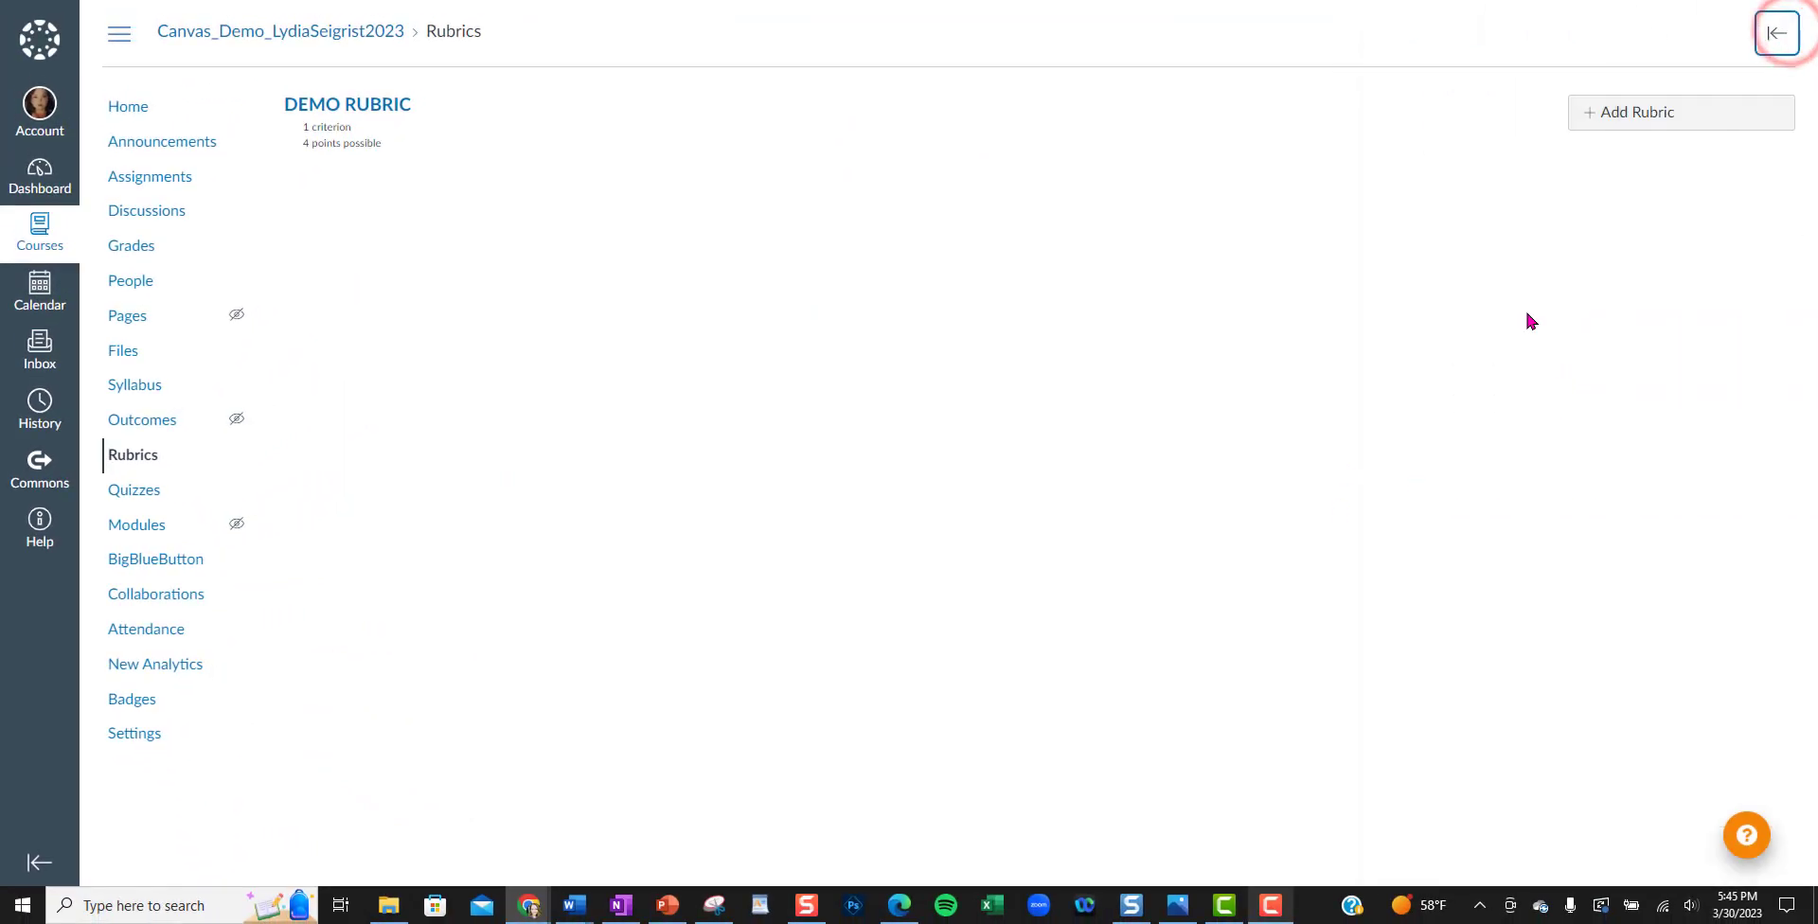
click(1636, 121)
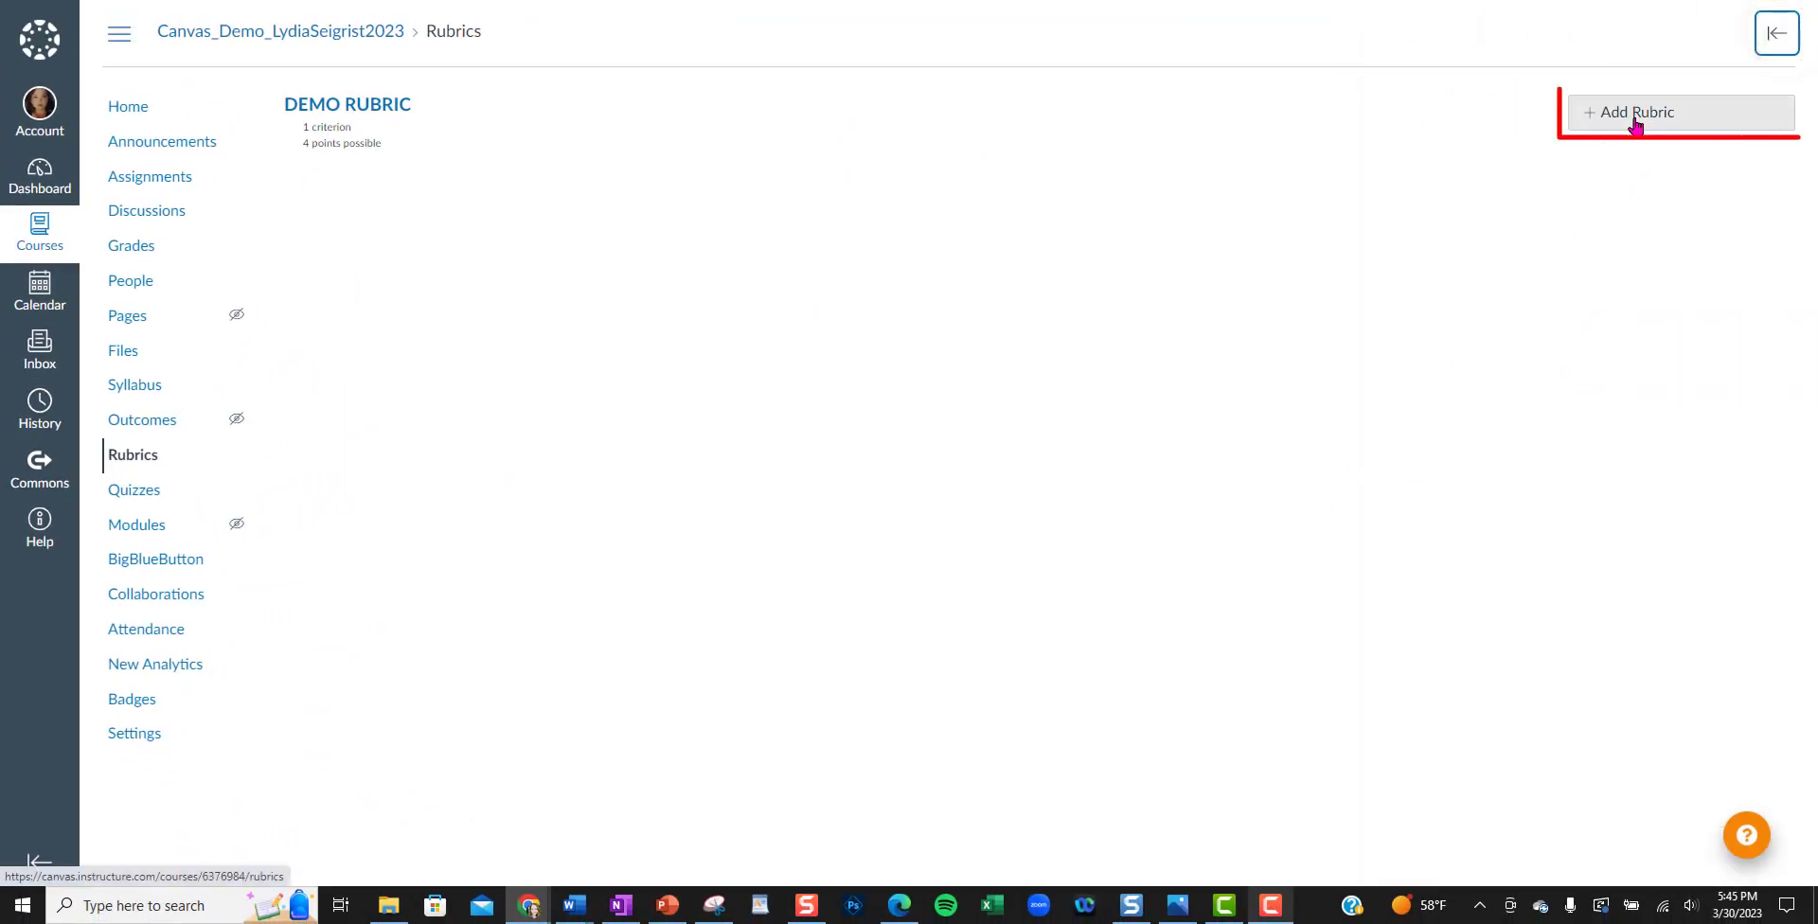
click(1636, 122)
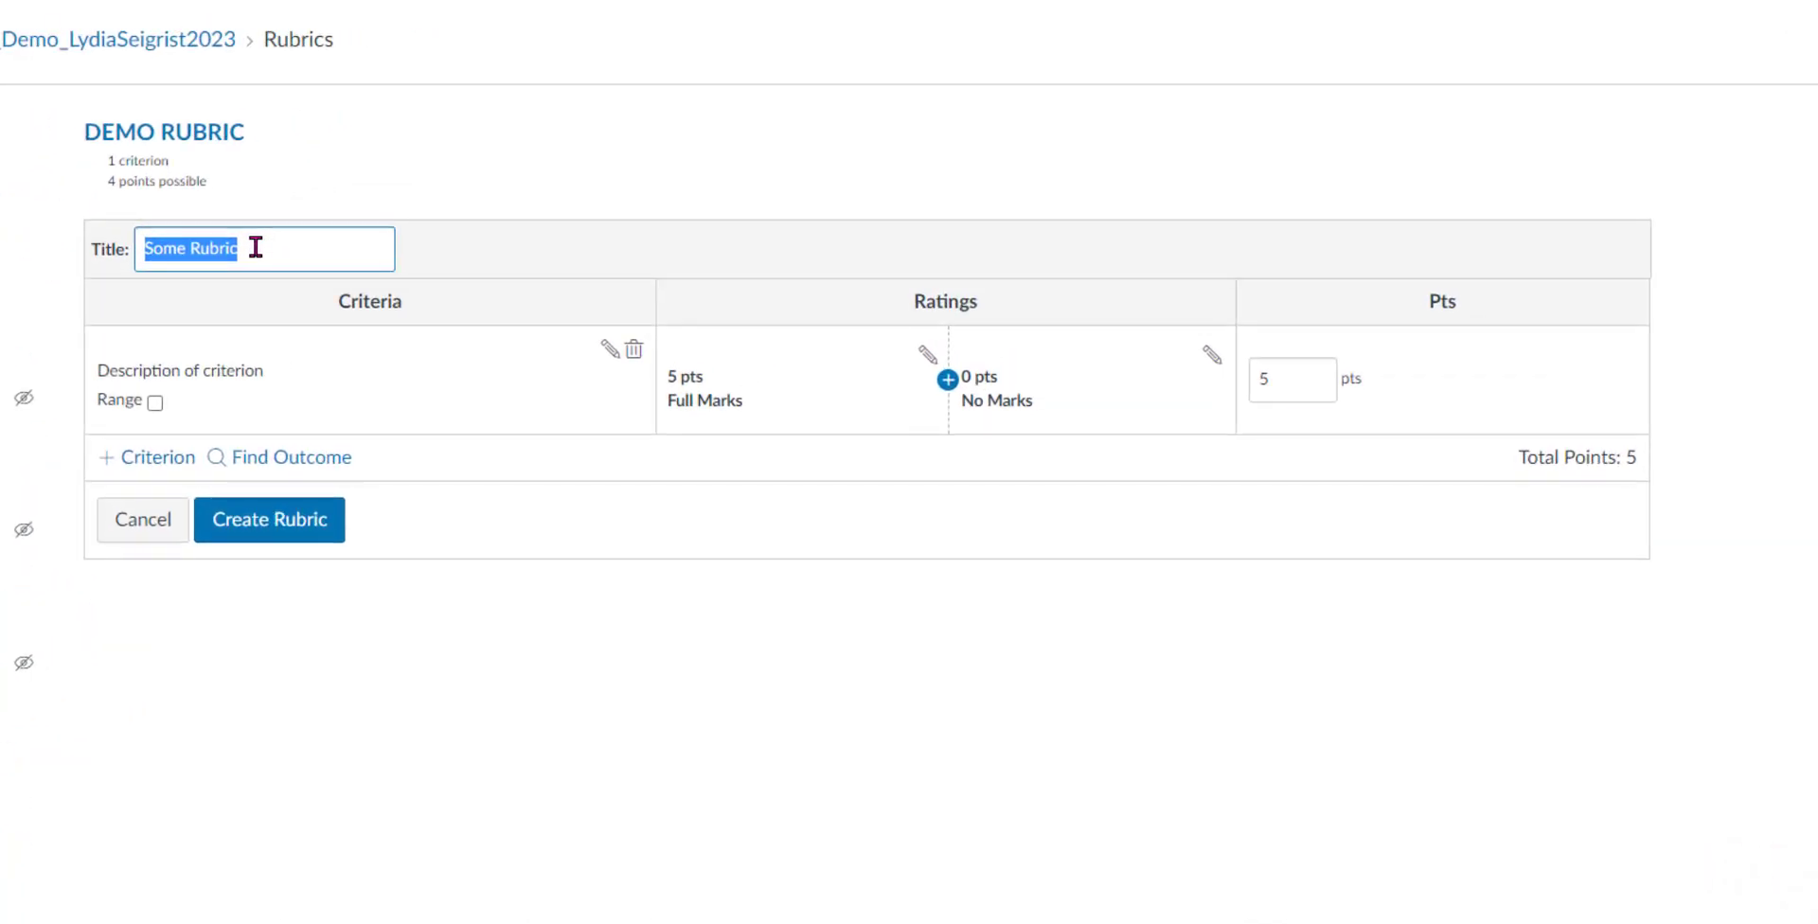
text(W)
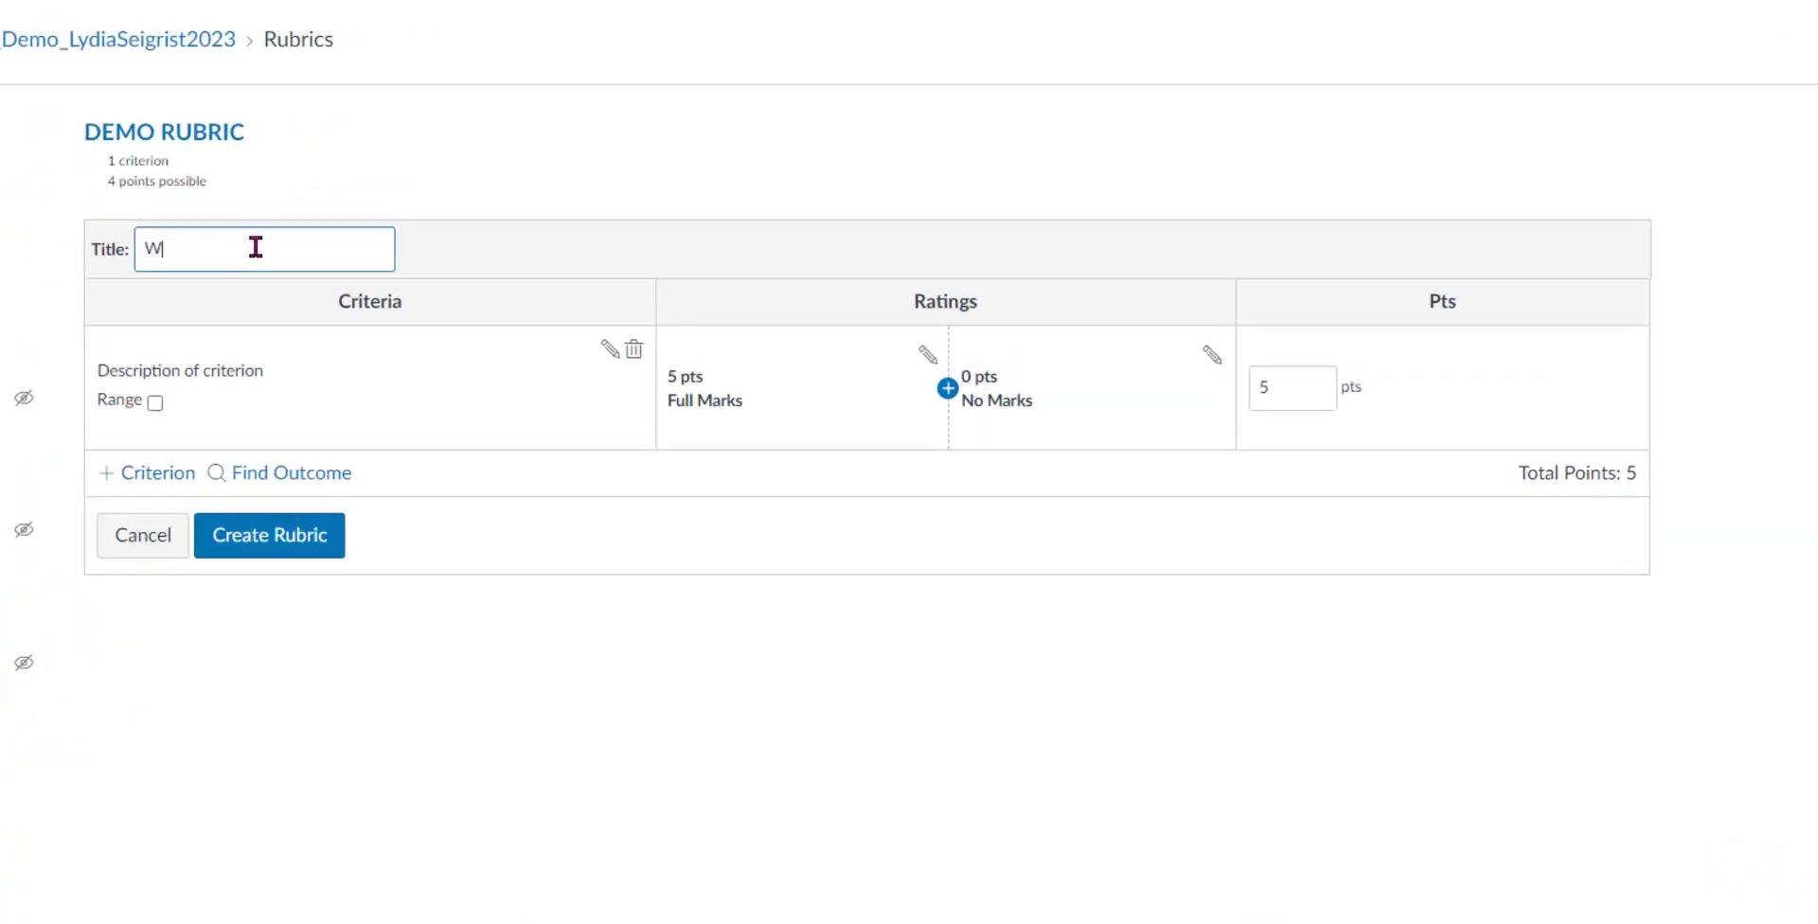
text(RITING PROMT RUBRIC)
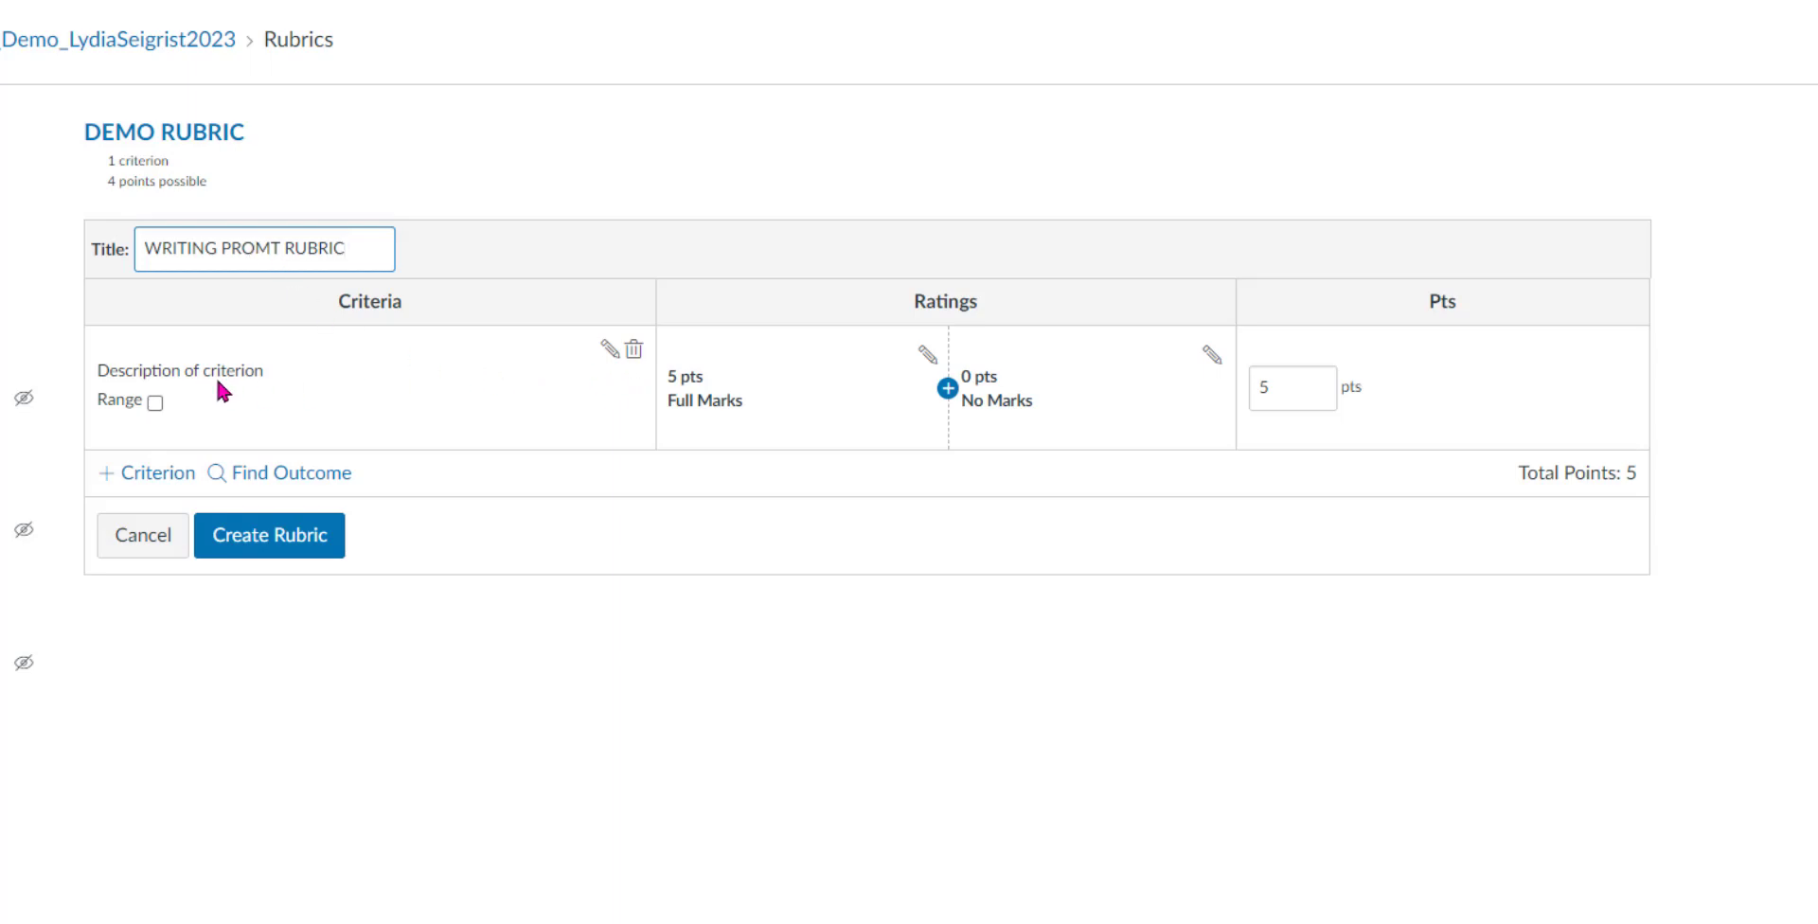
- Set the criterion's description to "CRITERIA 1" and its long description to "Enter in the information you want to place here"
click(608, 353)
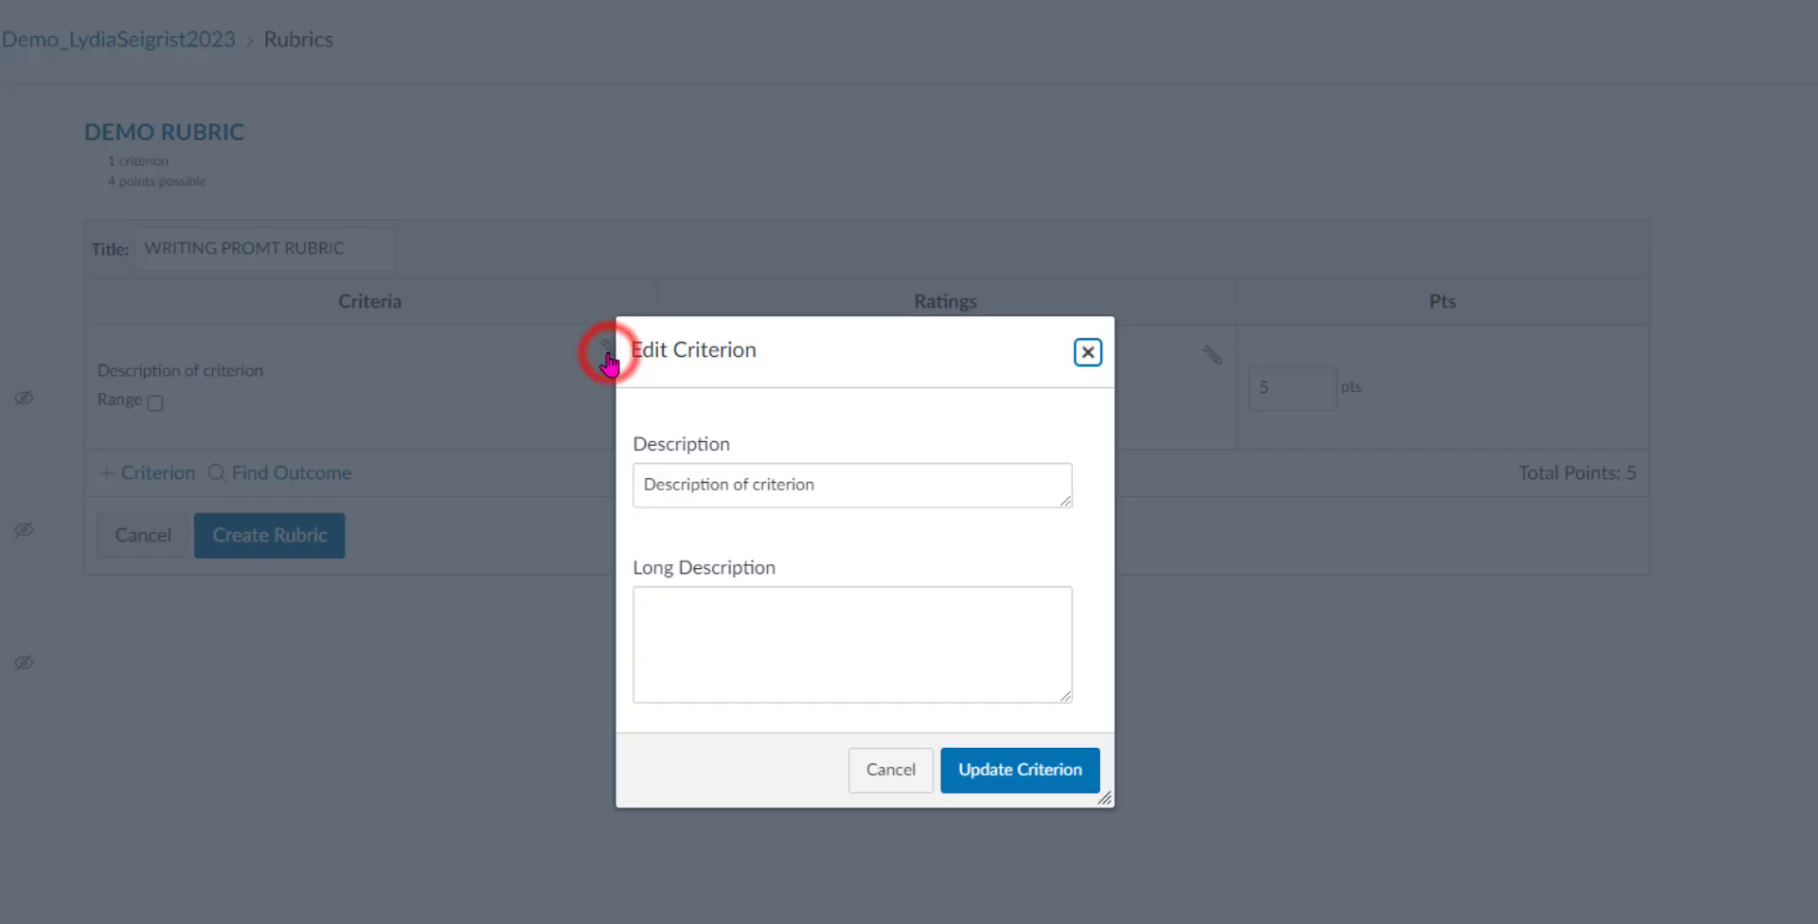
drag(830, 488, 638, 483)
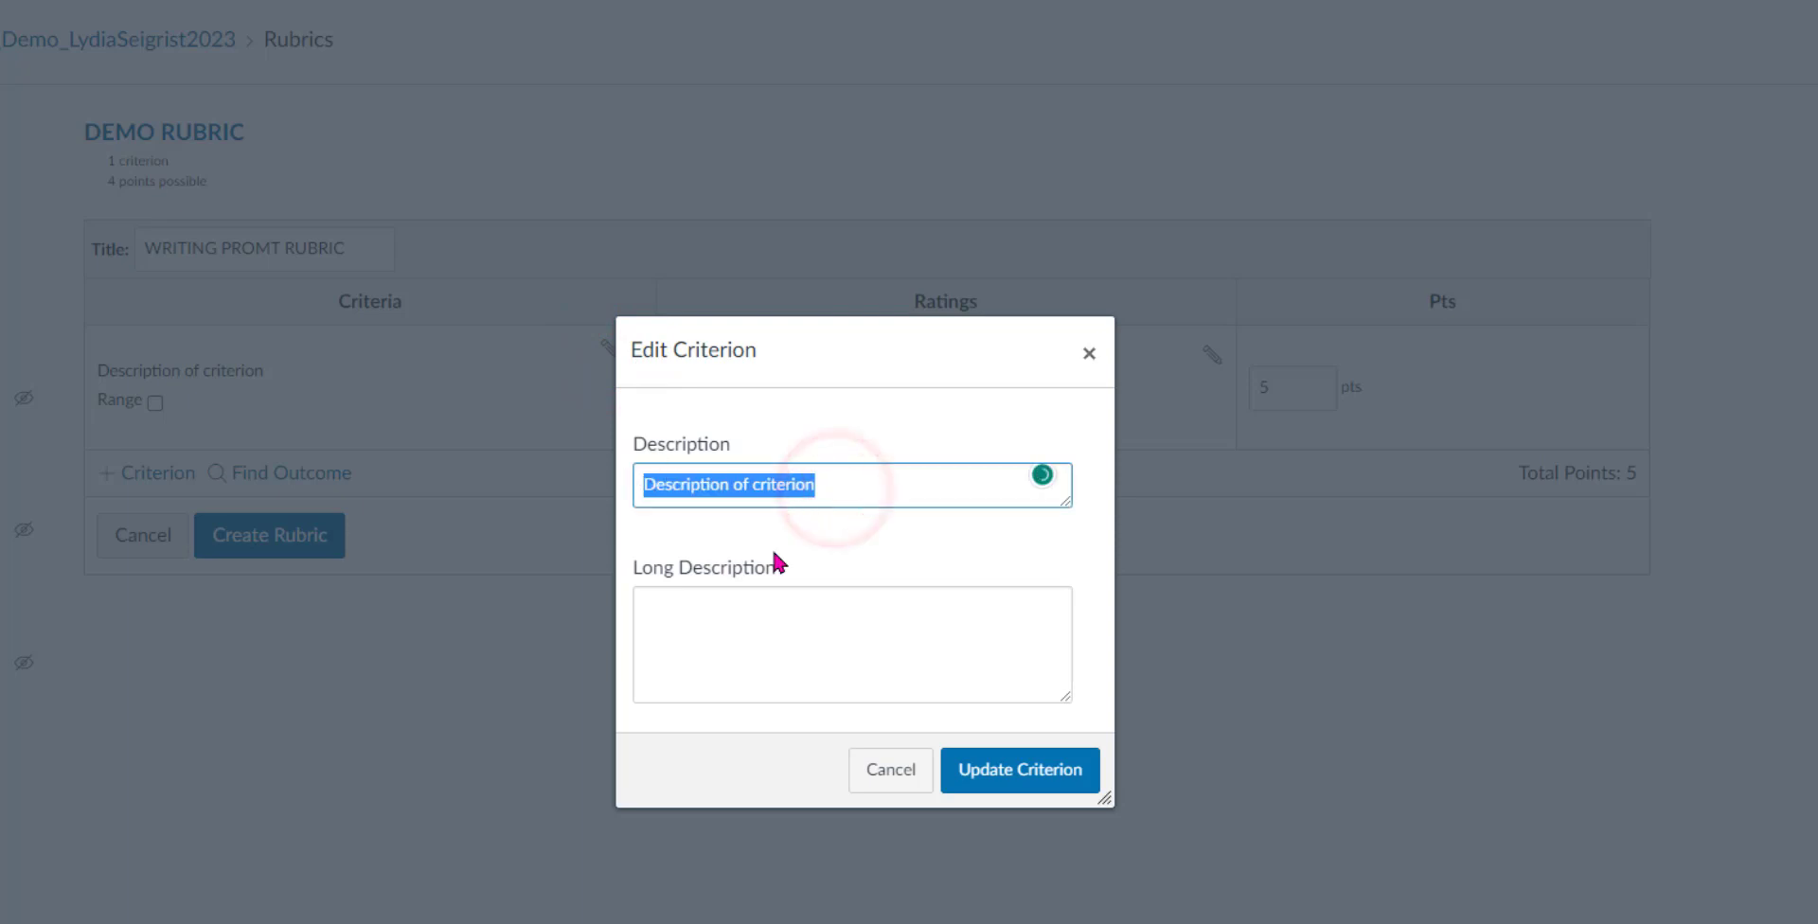
key(BackSpace)
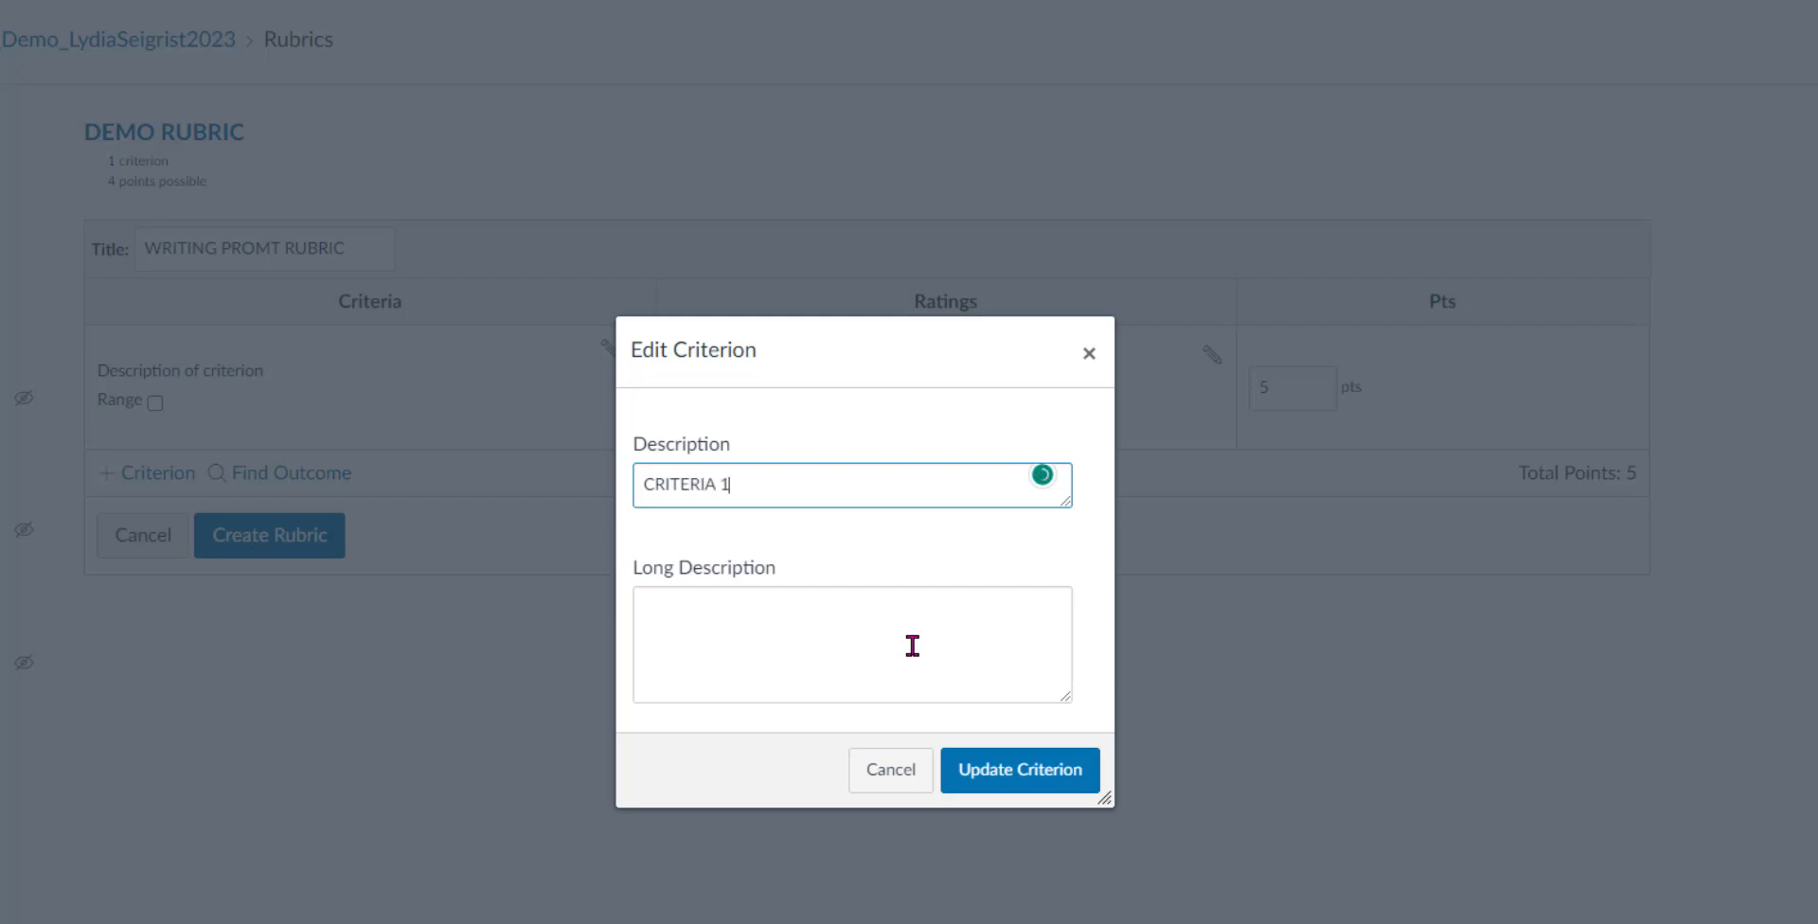
click(912, 645)
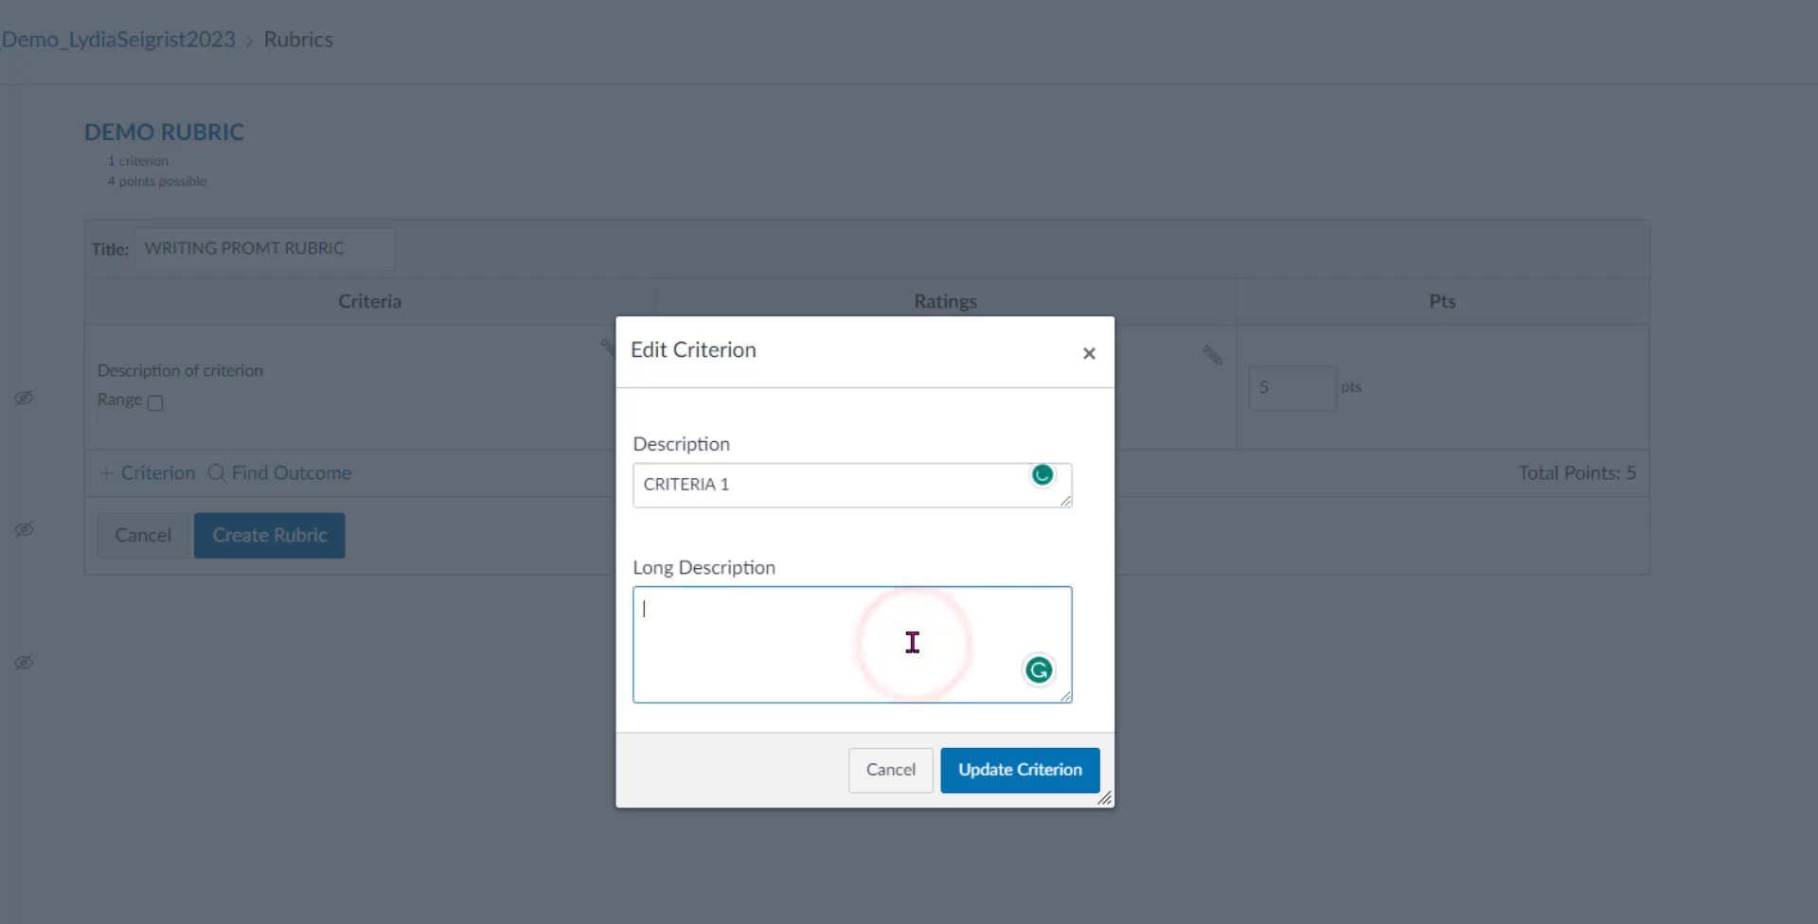
text(Enter in the information you want to place here)
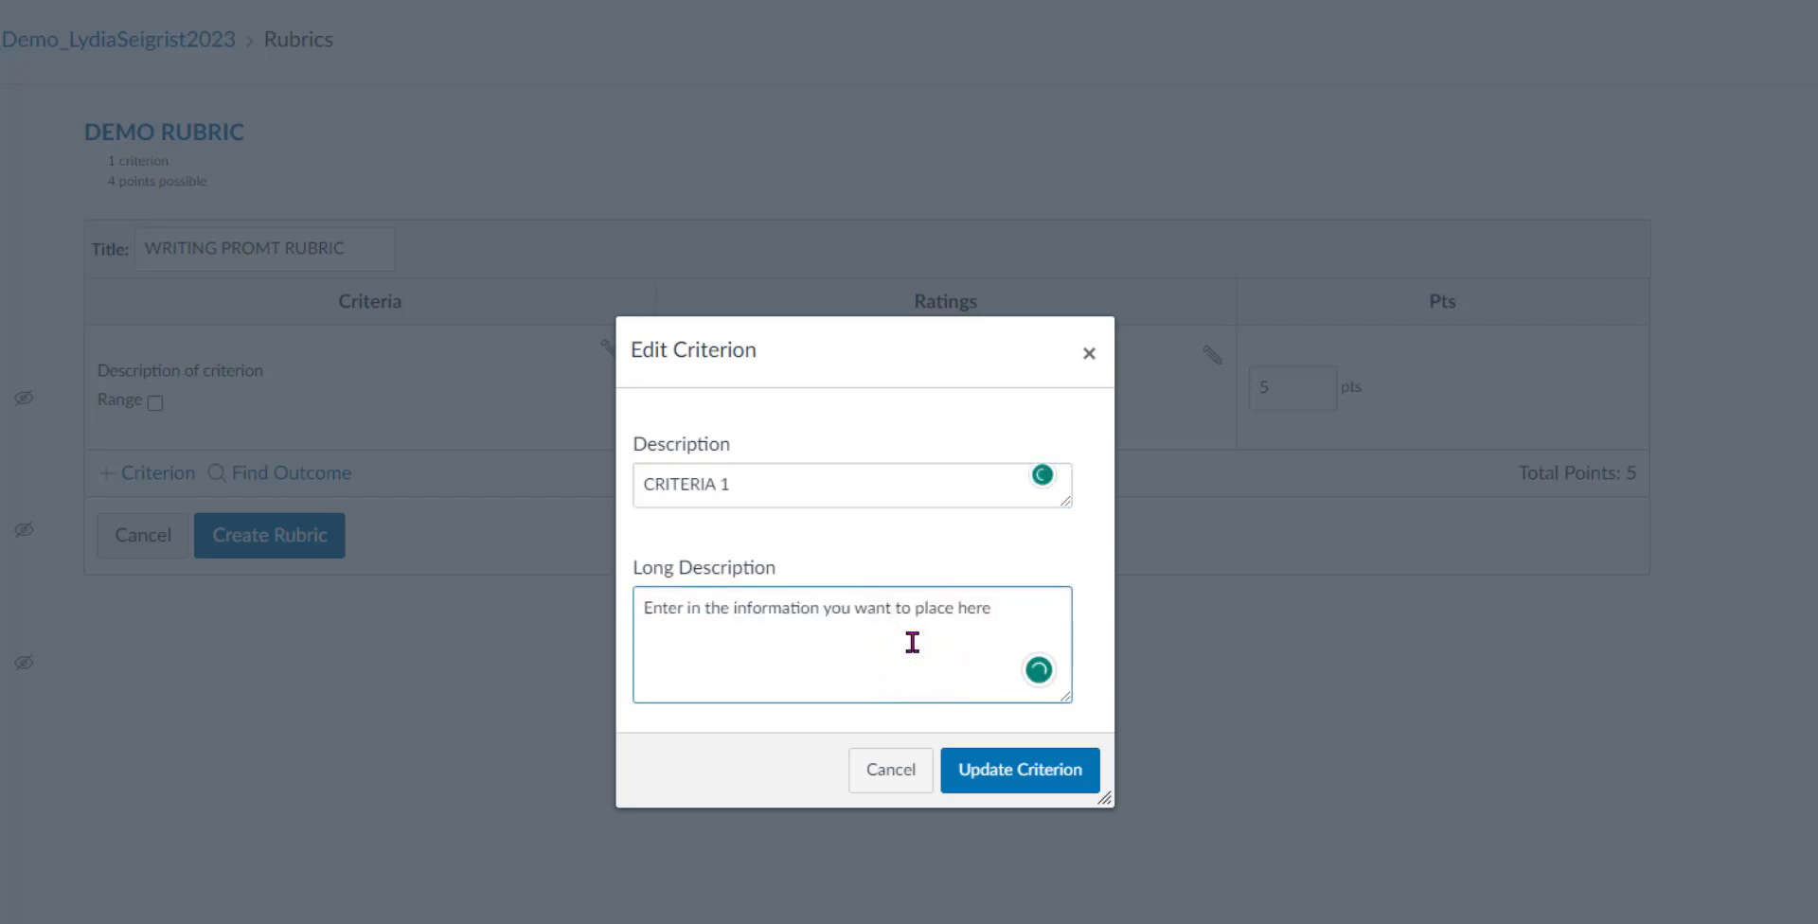
click(1006, 773)
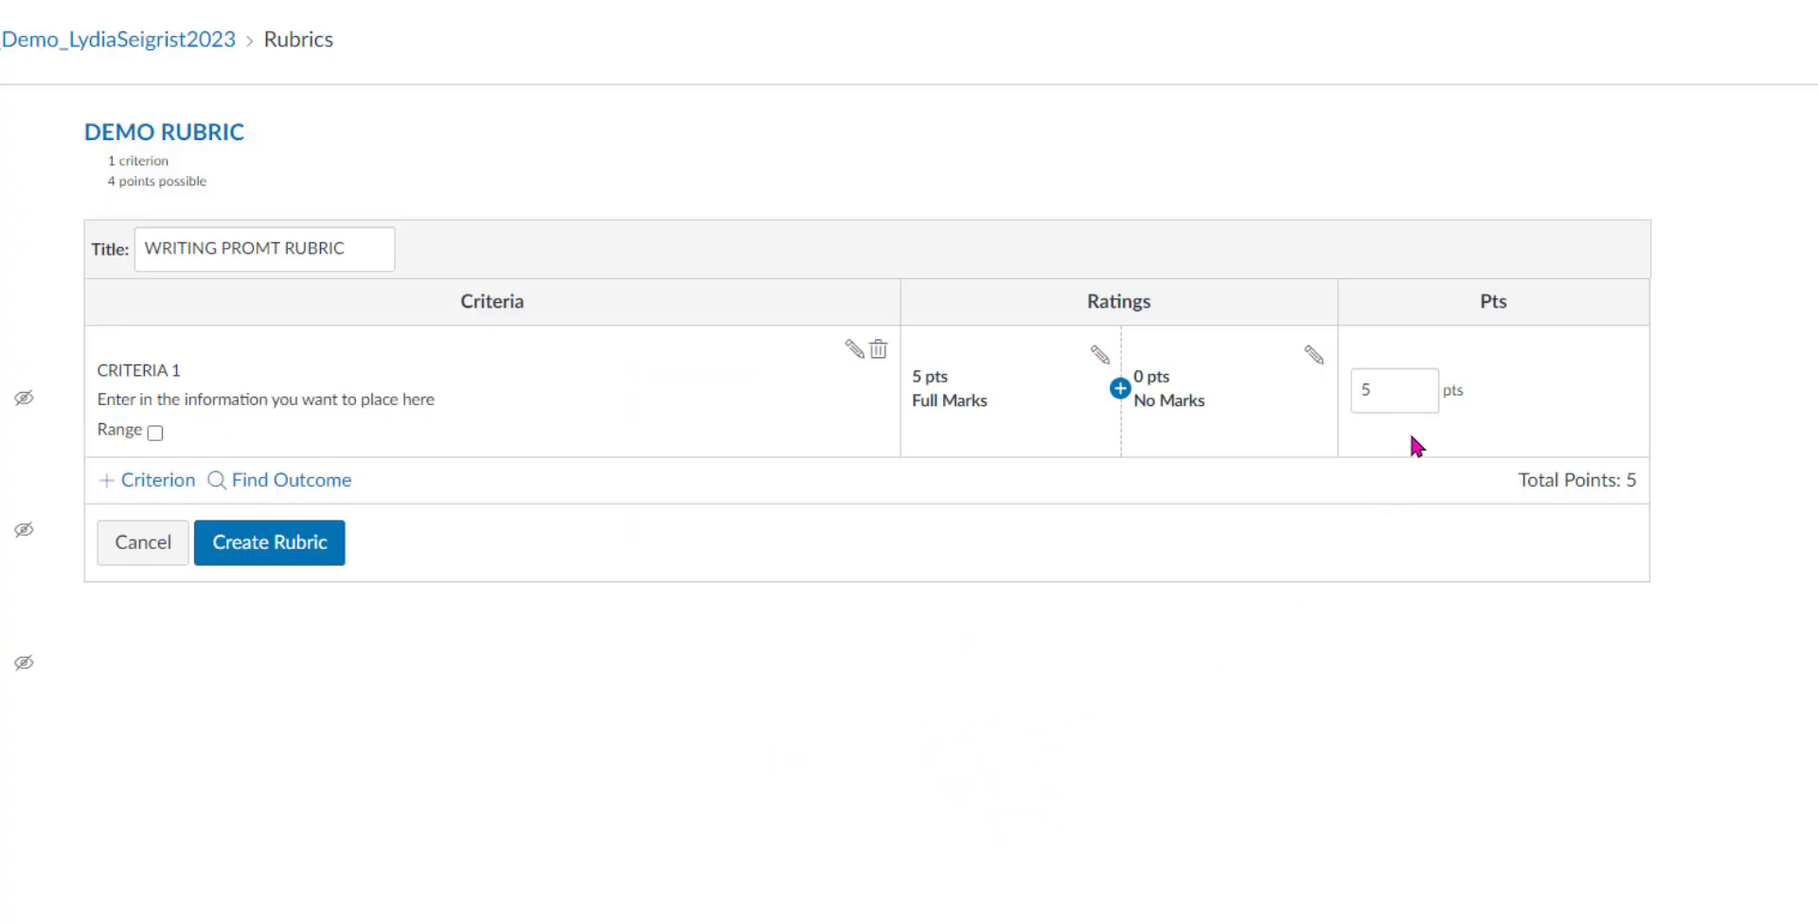
- Set the maximum points of the CRITERIA 1 criterion to 4
click(1379, 391)
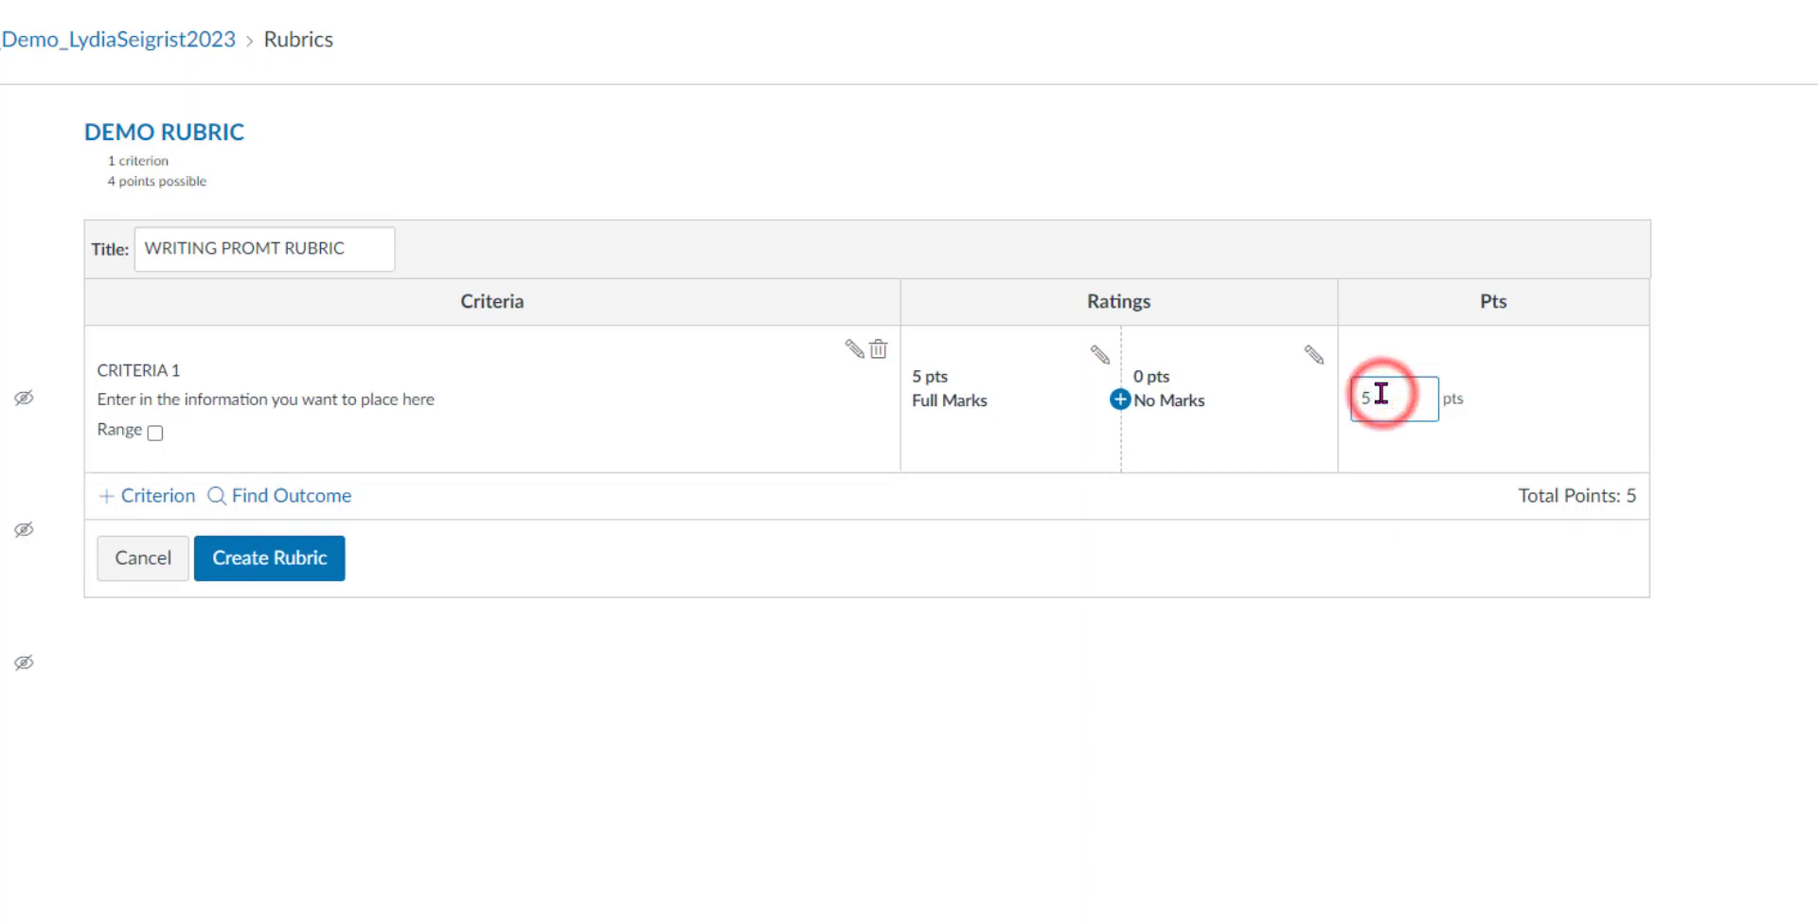
key(BackSpace)
text(4)
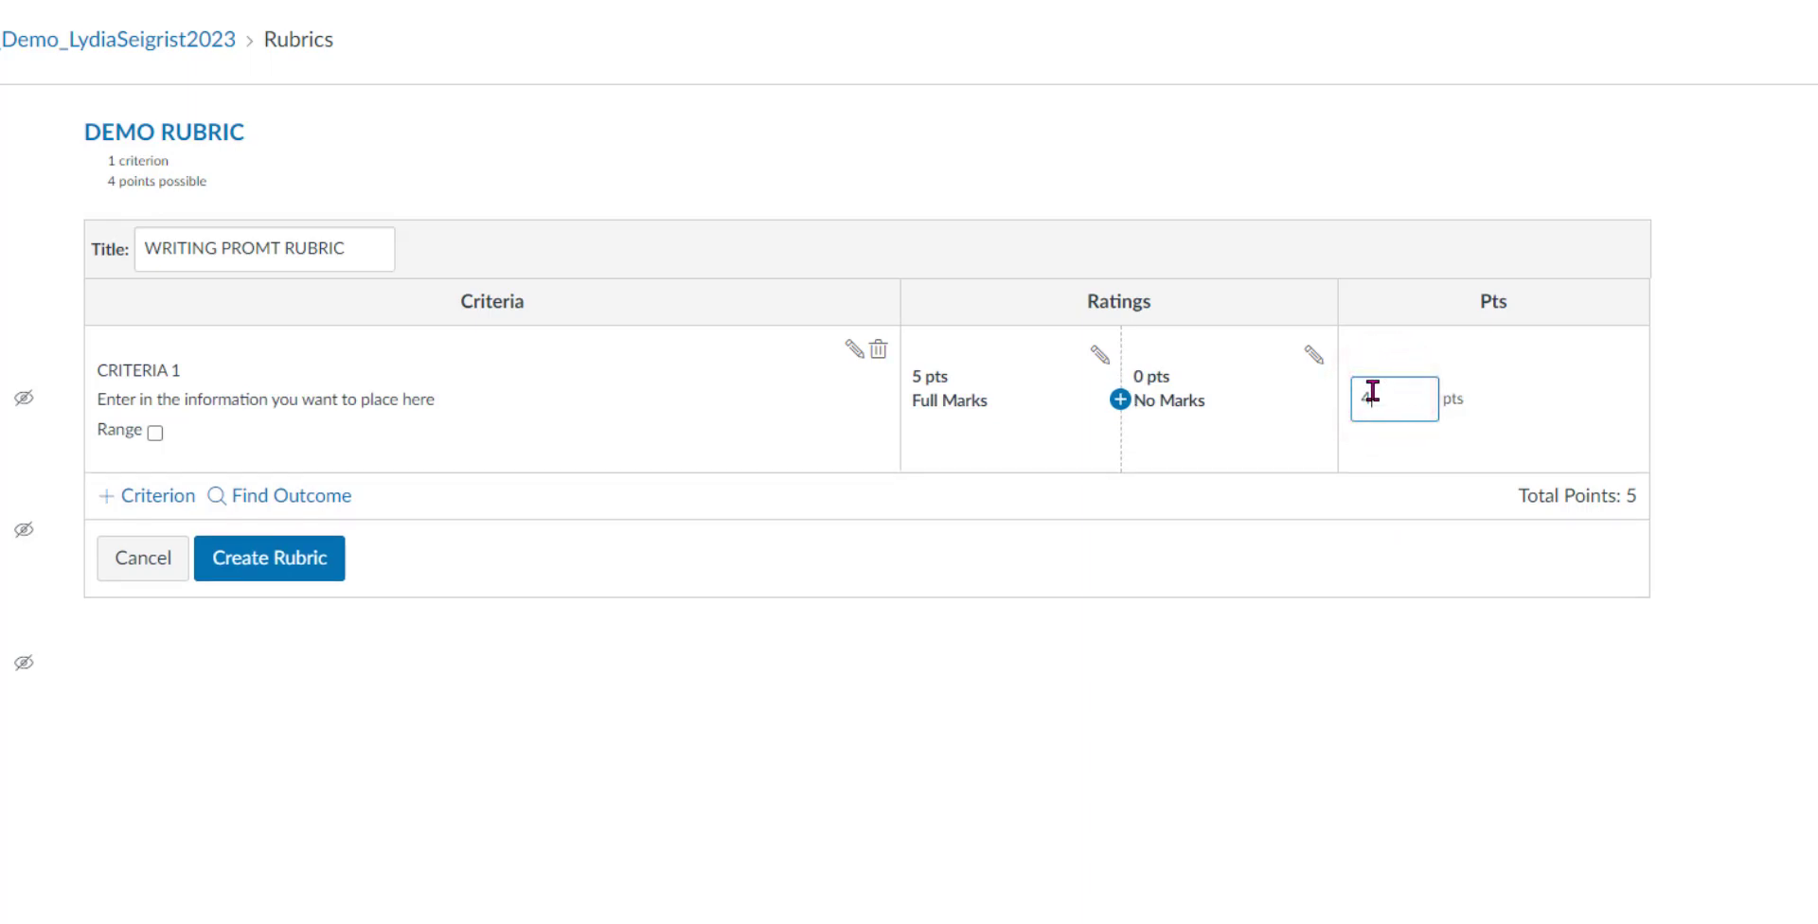
click(1024, 392)
- Retitle the Full Marks rating "EXCELLENT" and give it the description "Enter in the information you want to place here"
click(1098, 355)
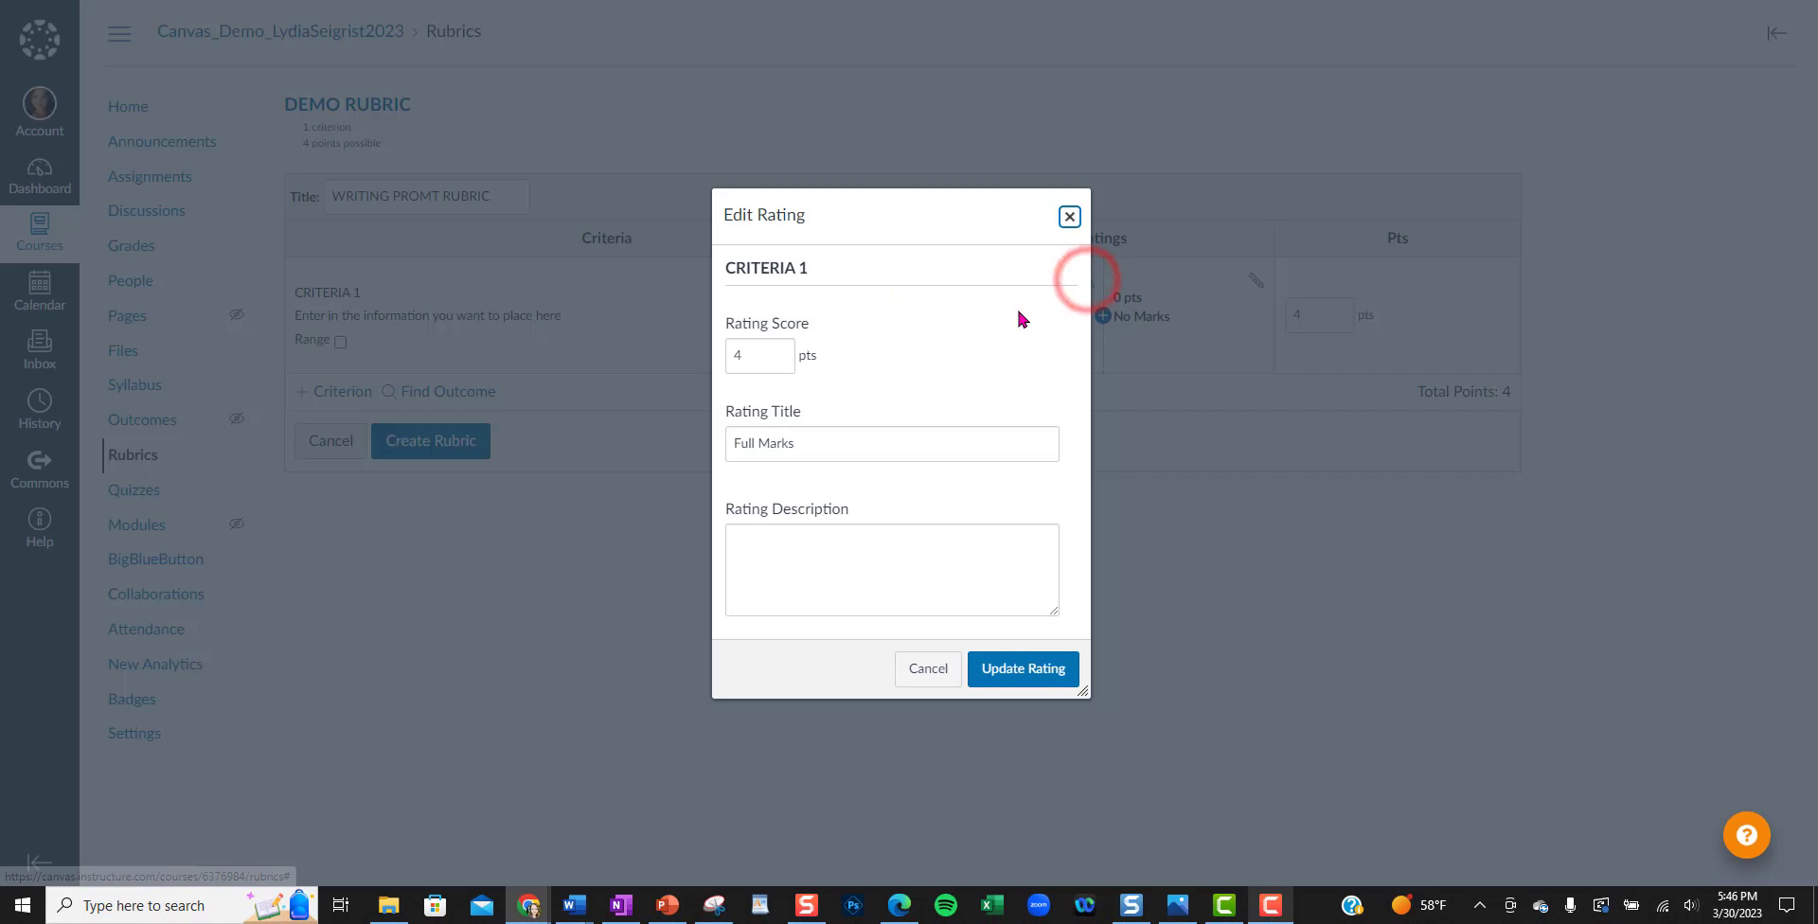
triple_click(813, 451)
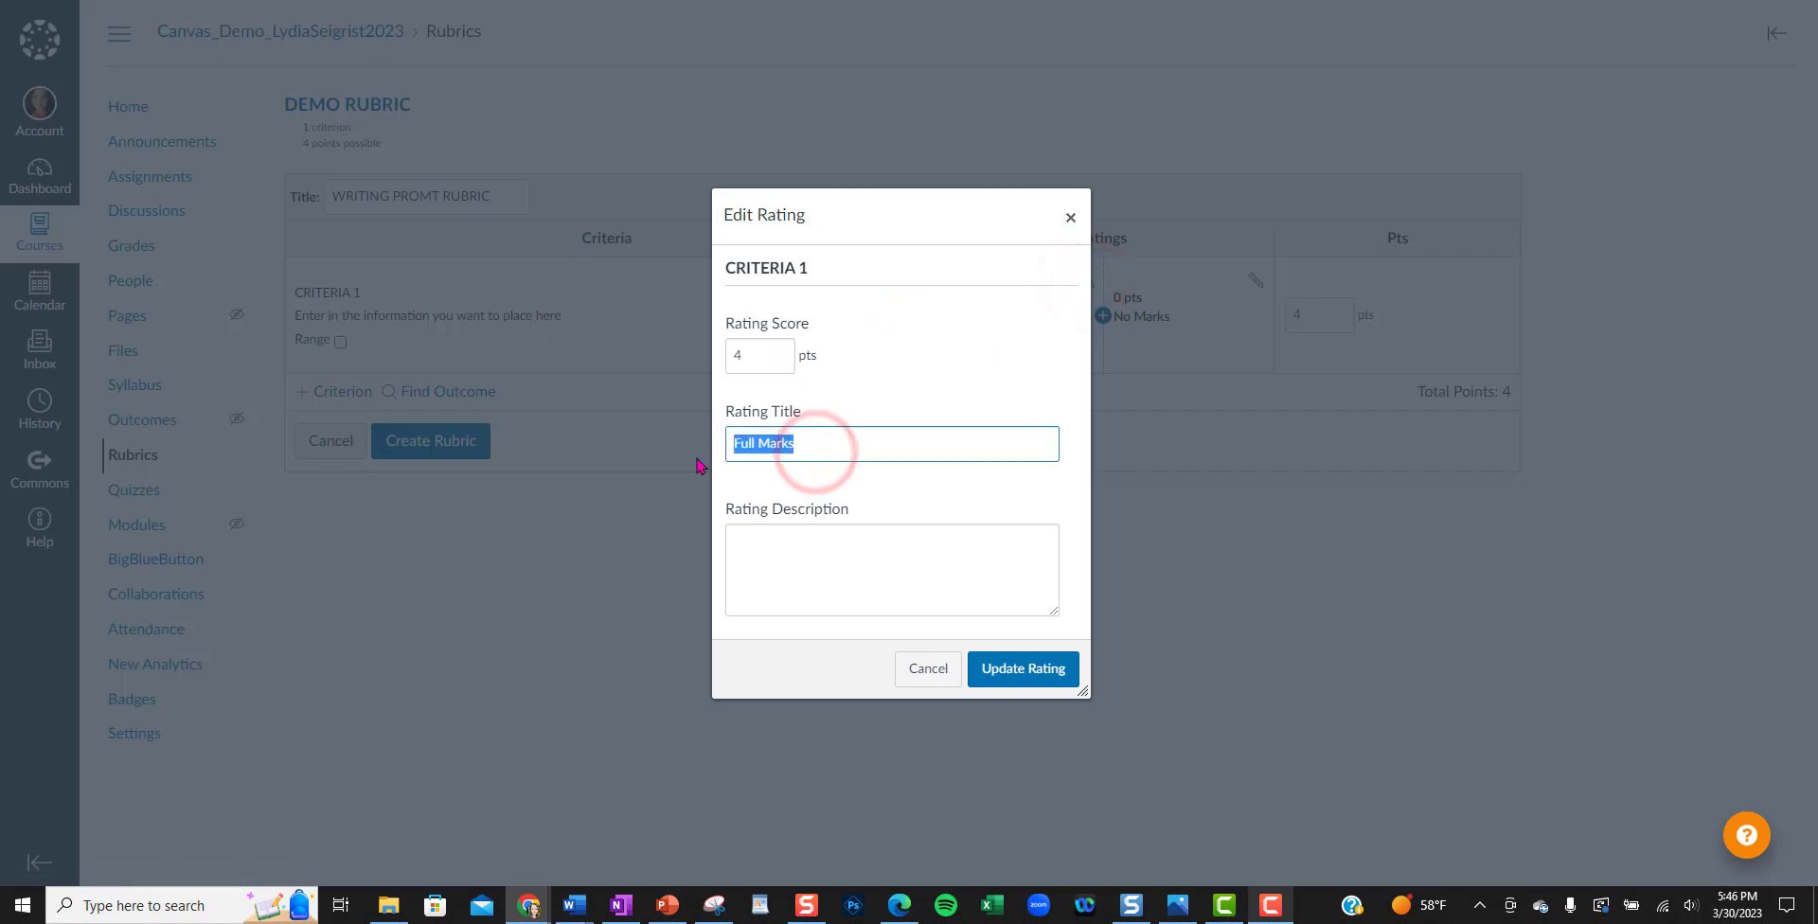
text(EXCELLENT)
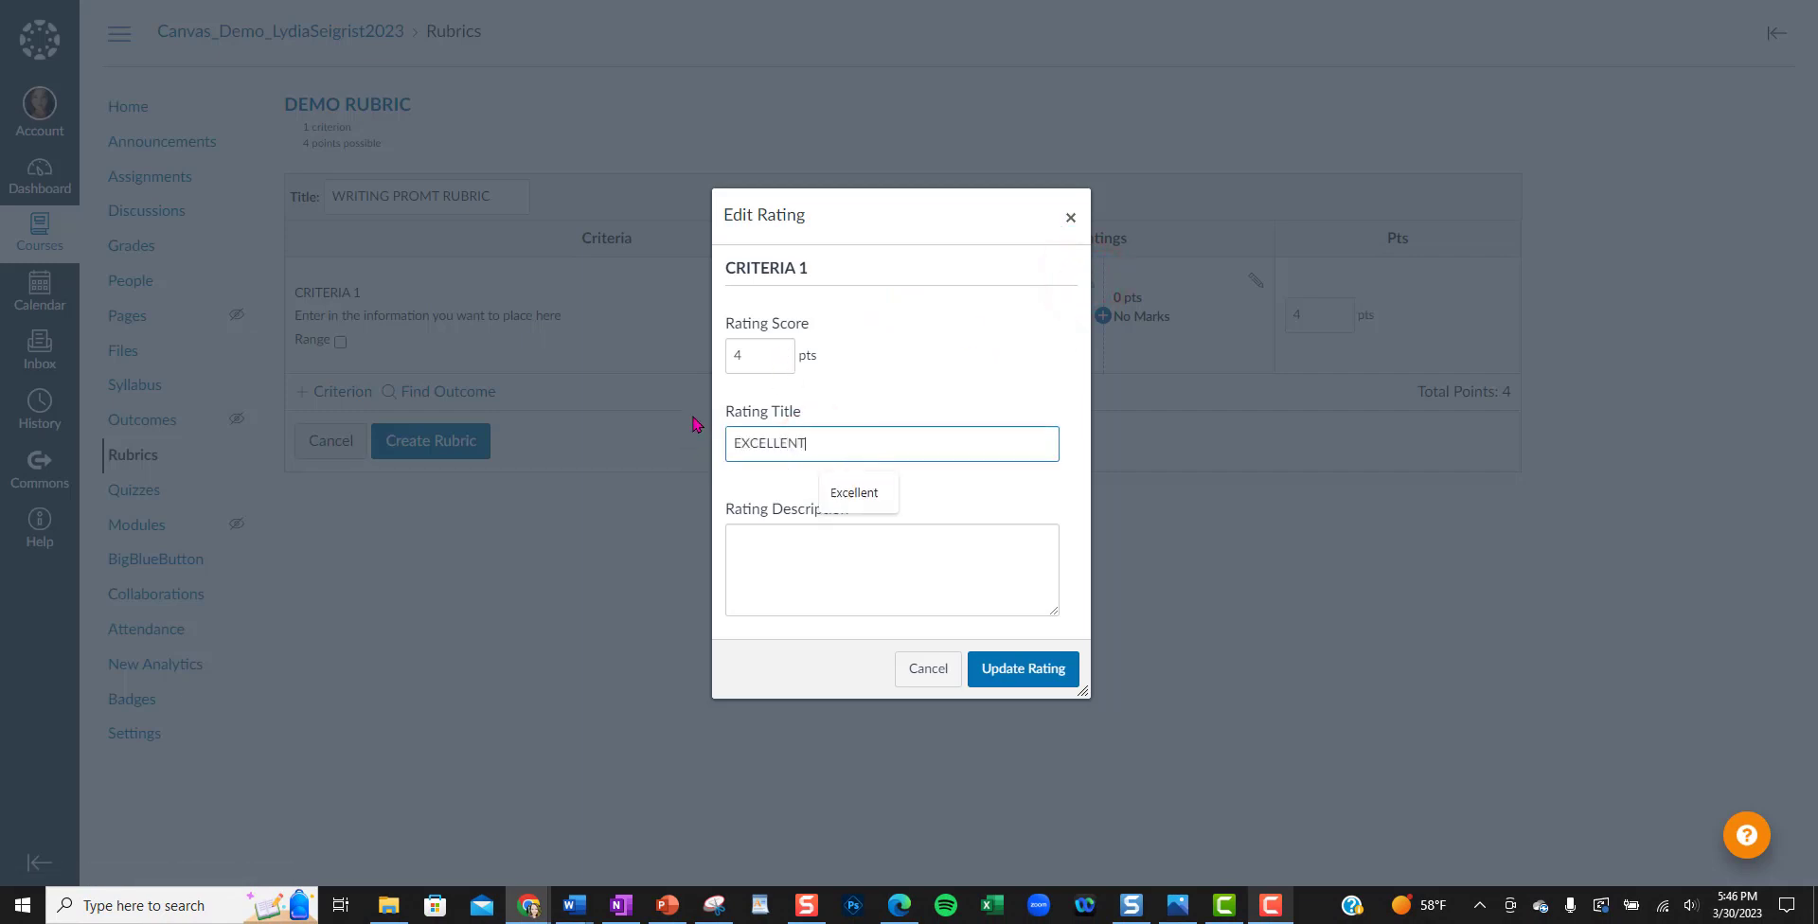
click(760, 579)
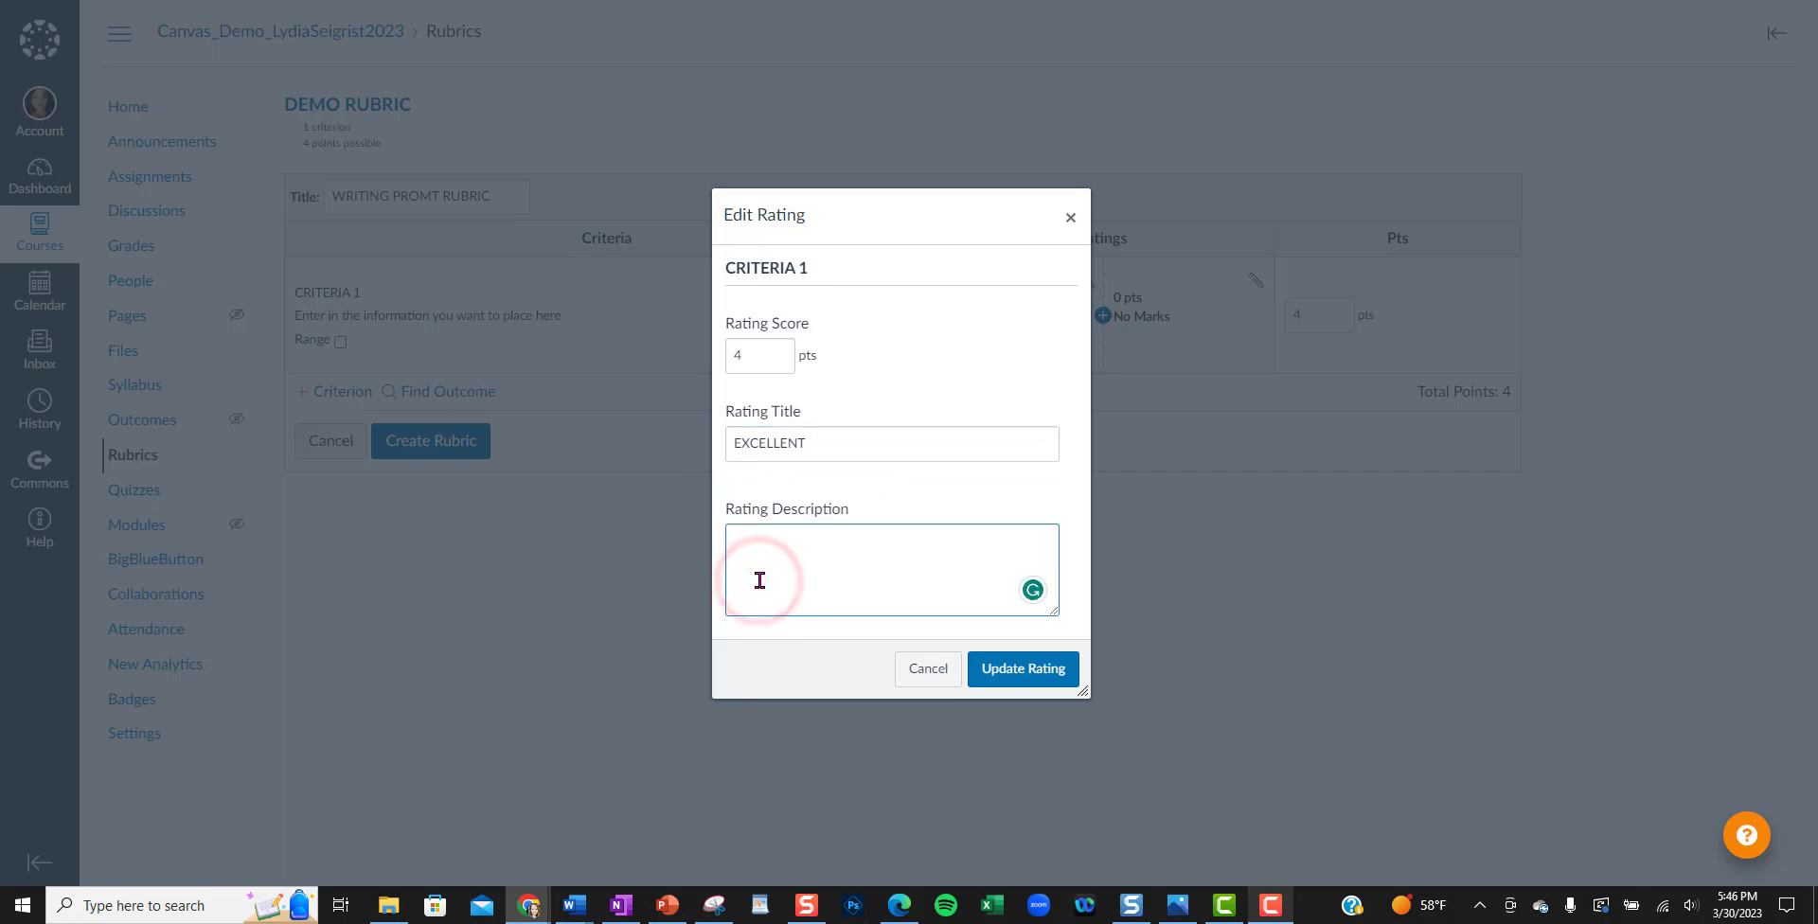
text(Enter in the information you want to place here)
click(1019, 684)
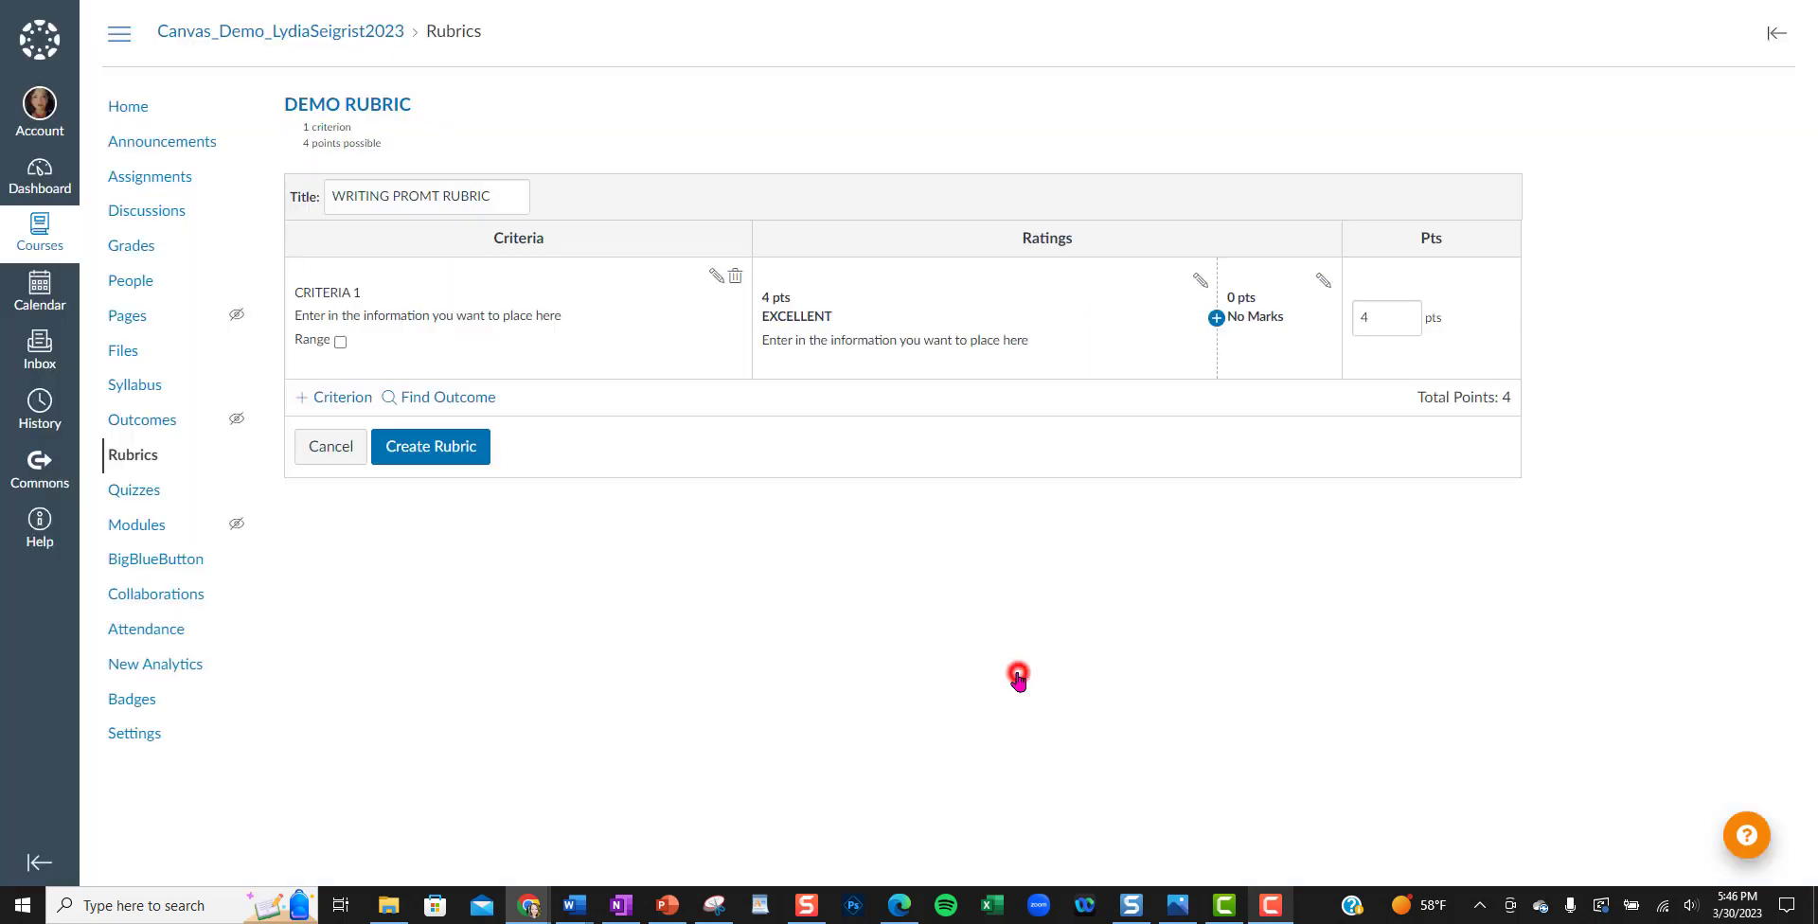
- Add a 3-point rating titled "Good" after EXCELLENT, with the description "Enter in the information you want to place here"
click(1216, 319)
click(762, 389)
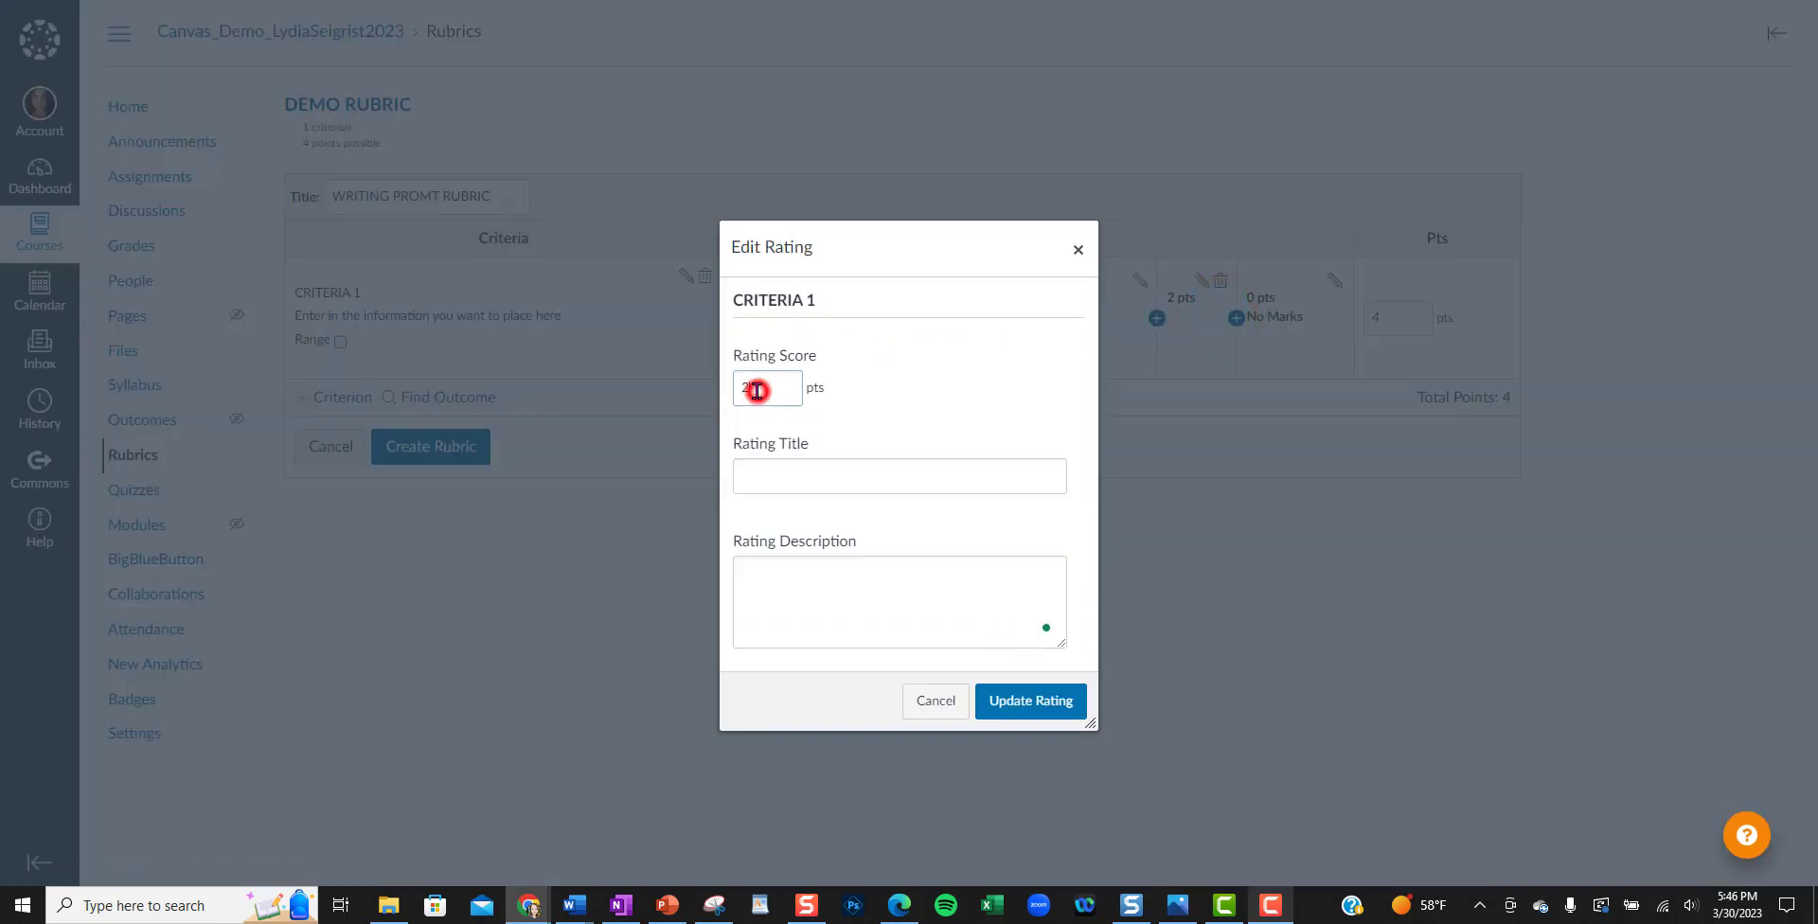
key(BackSpace)
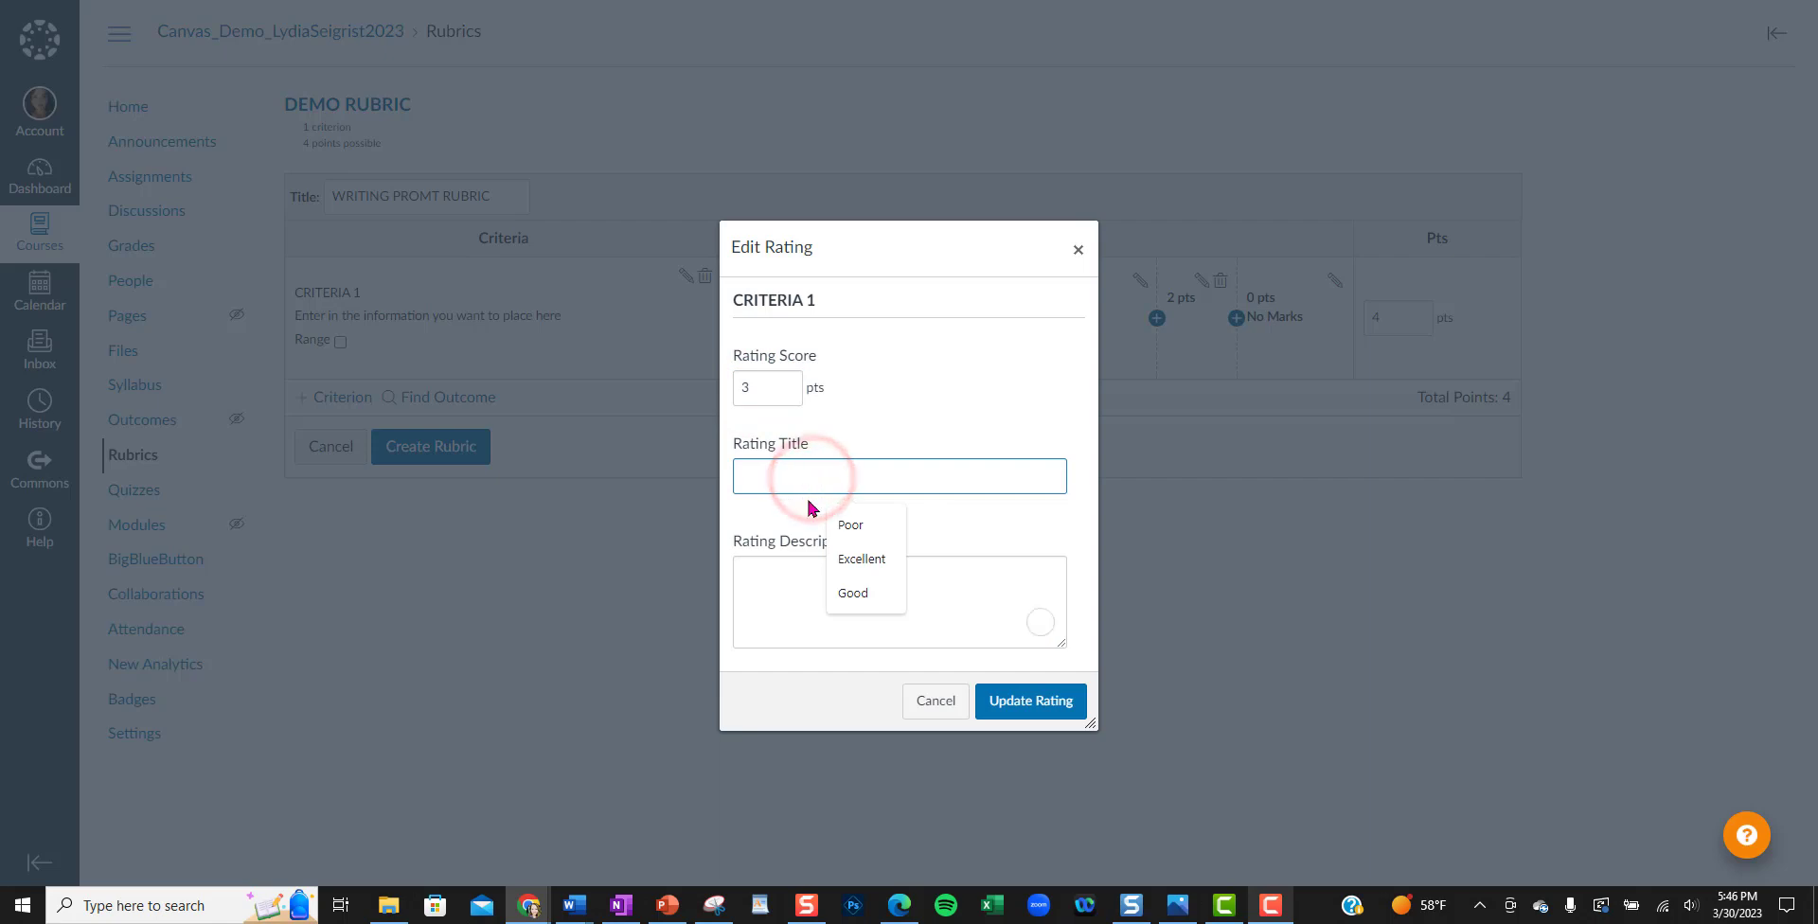
click(866, 592)
click(822, 588)
text(Enter in the information you want to place here)
click(1008, 701)
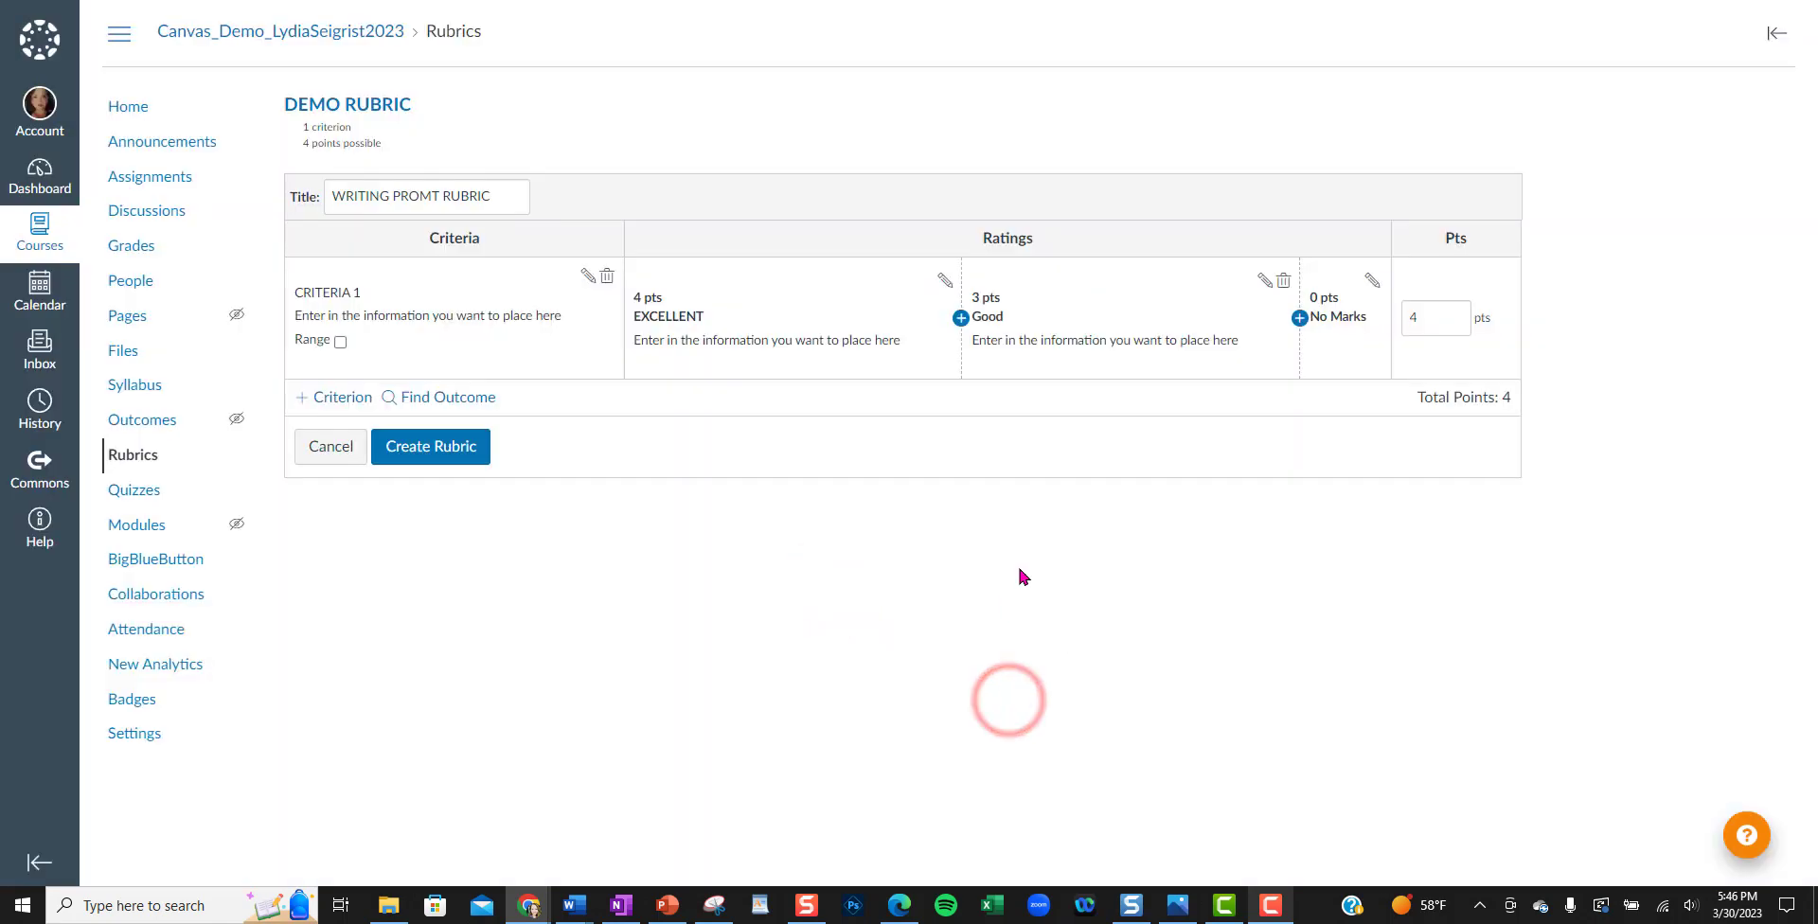
- Add a 2-point rating titled "FAIR" after Good, with the description "Enter in the information you want to place here"
click(1306, 320)
click(771, 474)
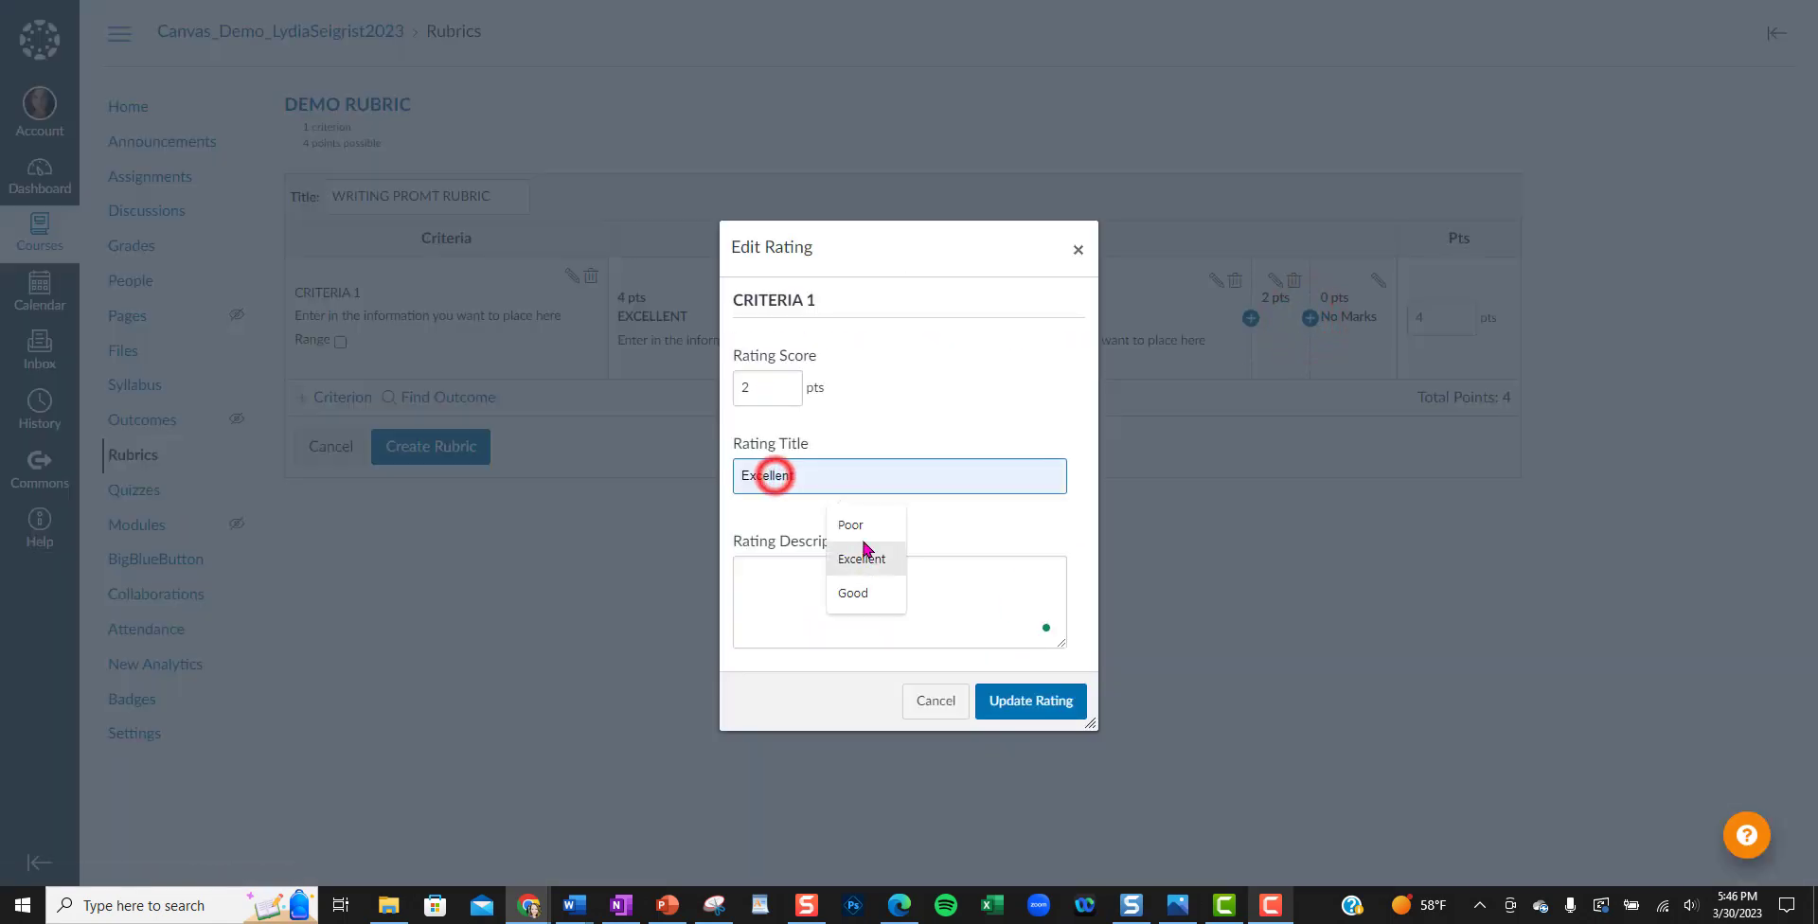
text(fAIR)
click(824, 617)
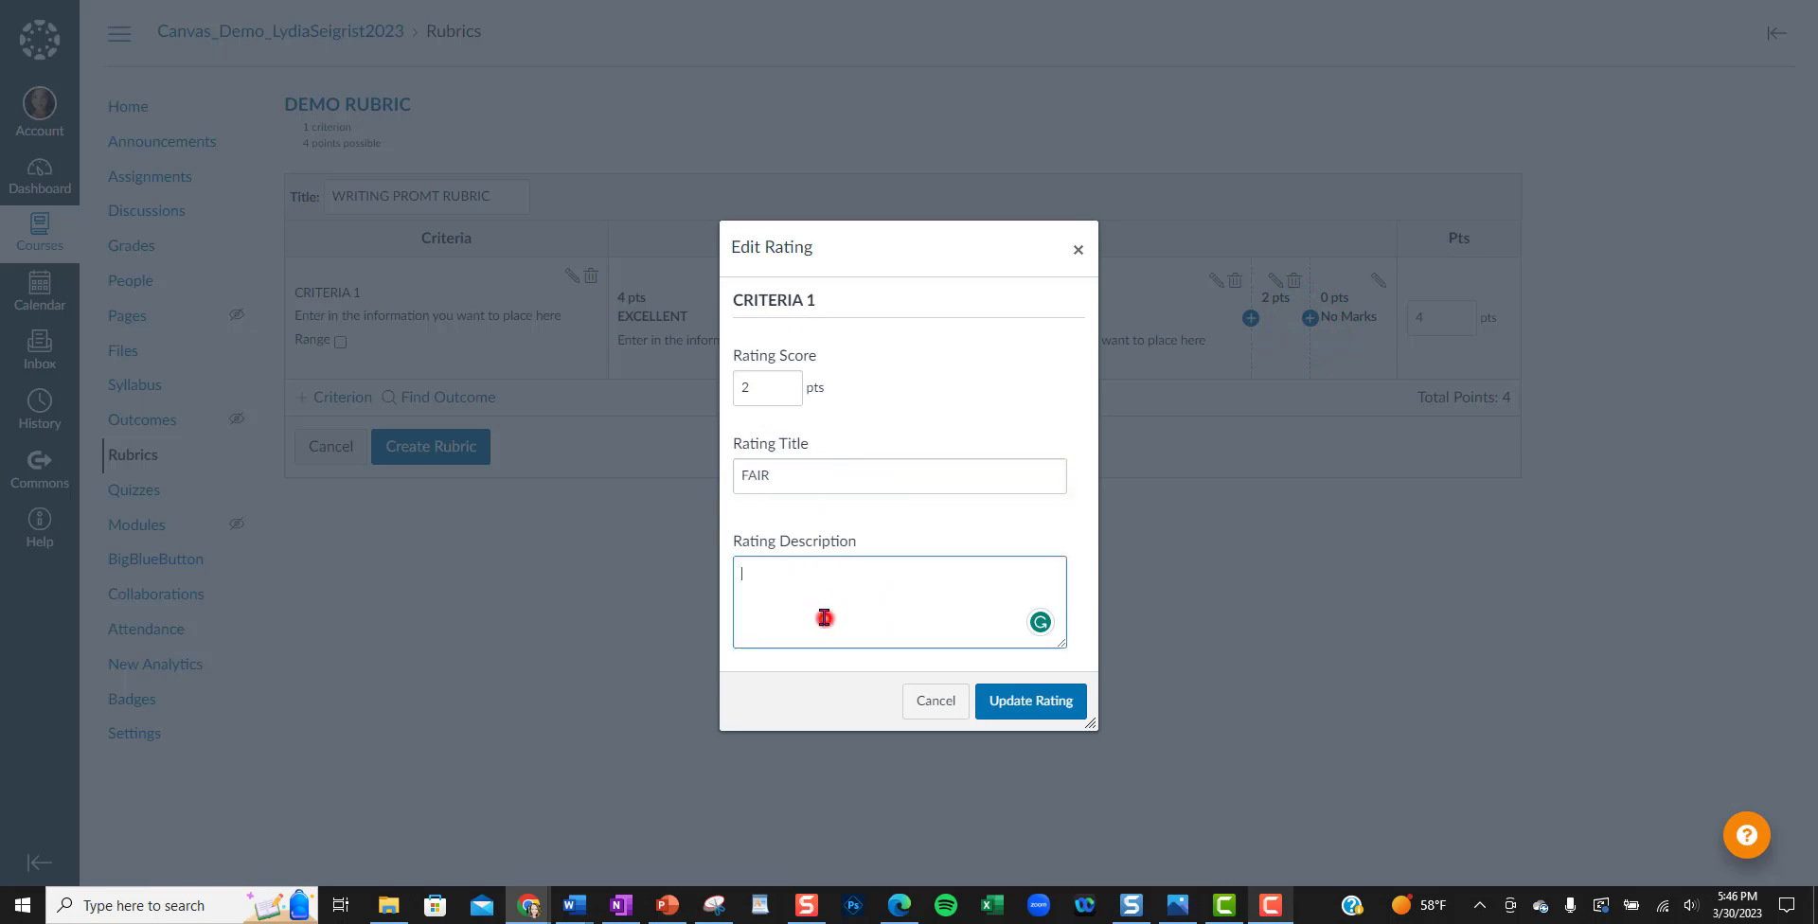
text(Enter in the information you want to place here)
click(1014, 701)
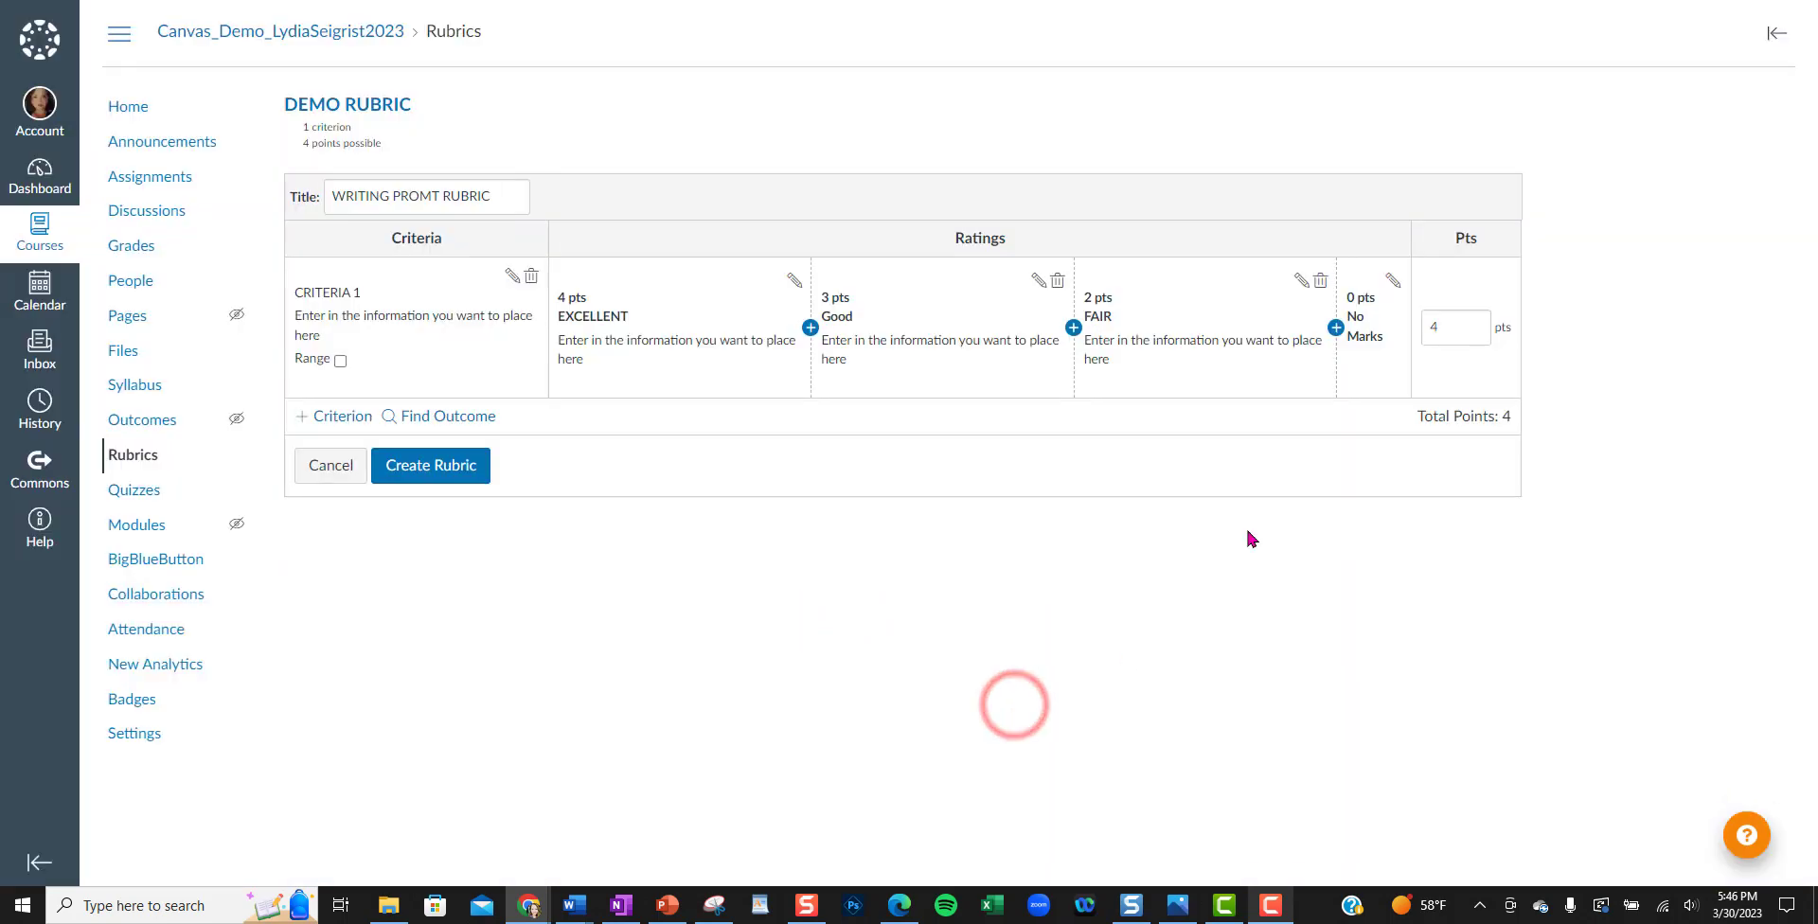
- Add a 1-point rating titled "Poor" after FAIR, with the description "Enter in the information you want to place here"
click(1335, 327)
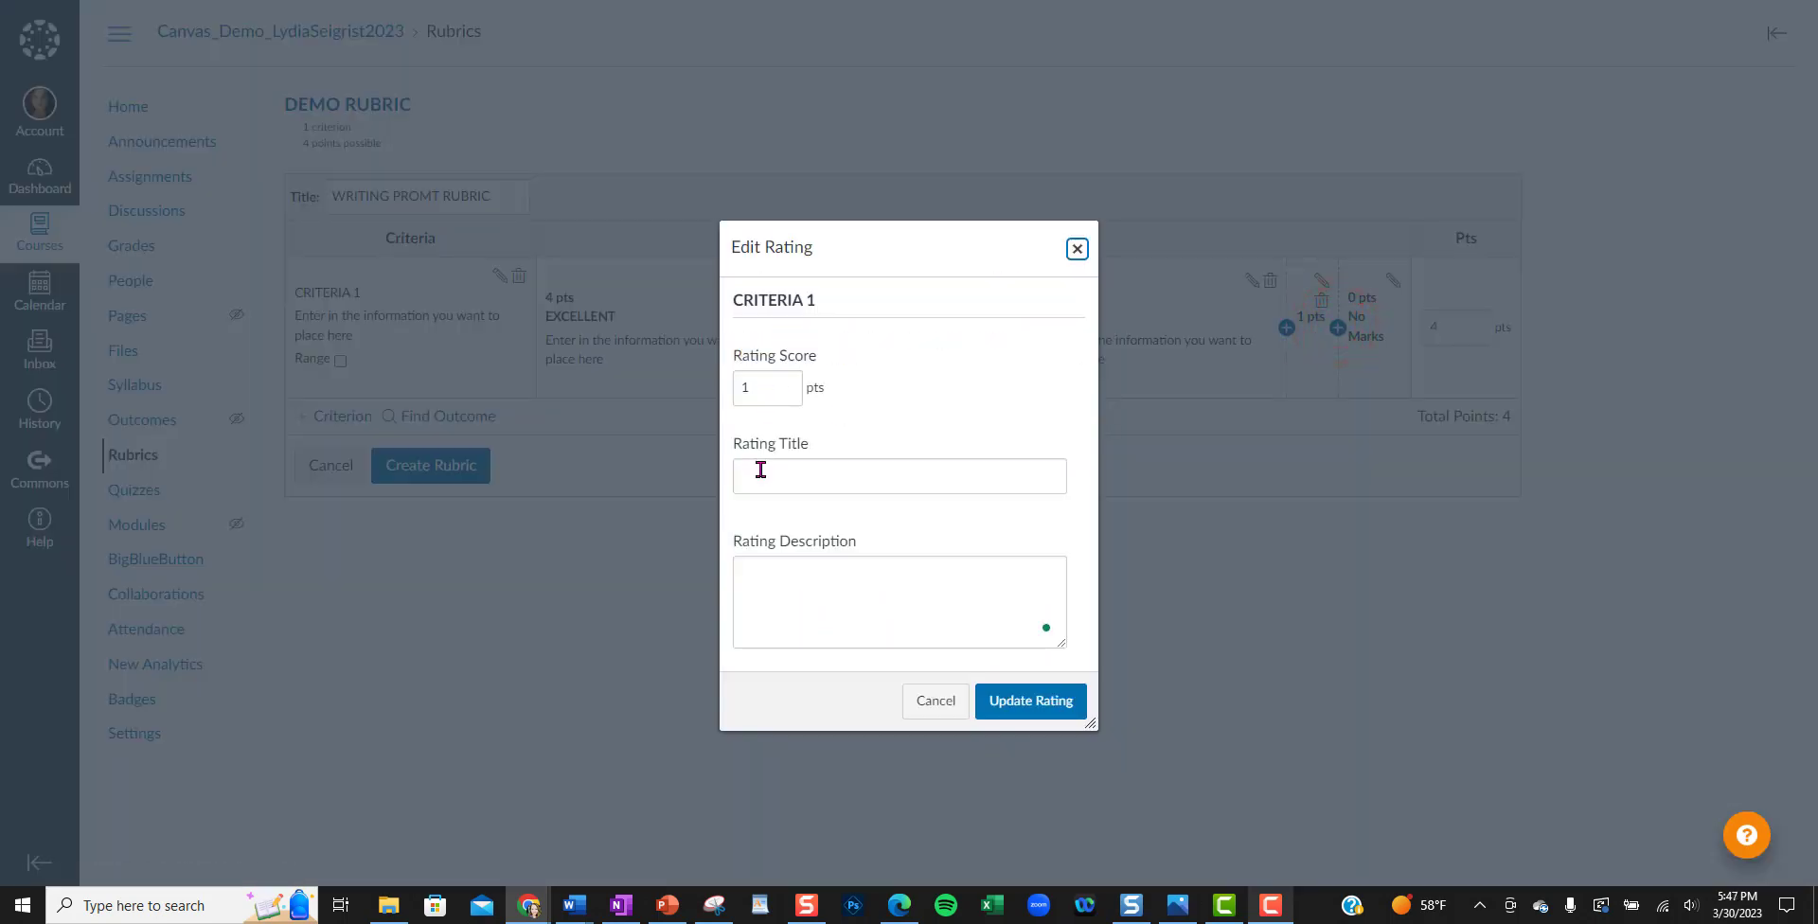
click(761, 476)
click(864, 520)
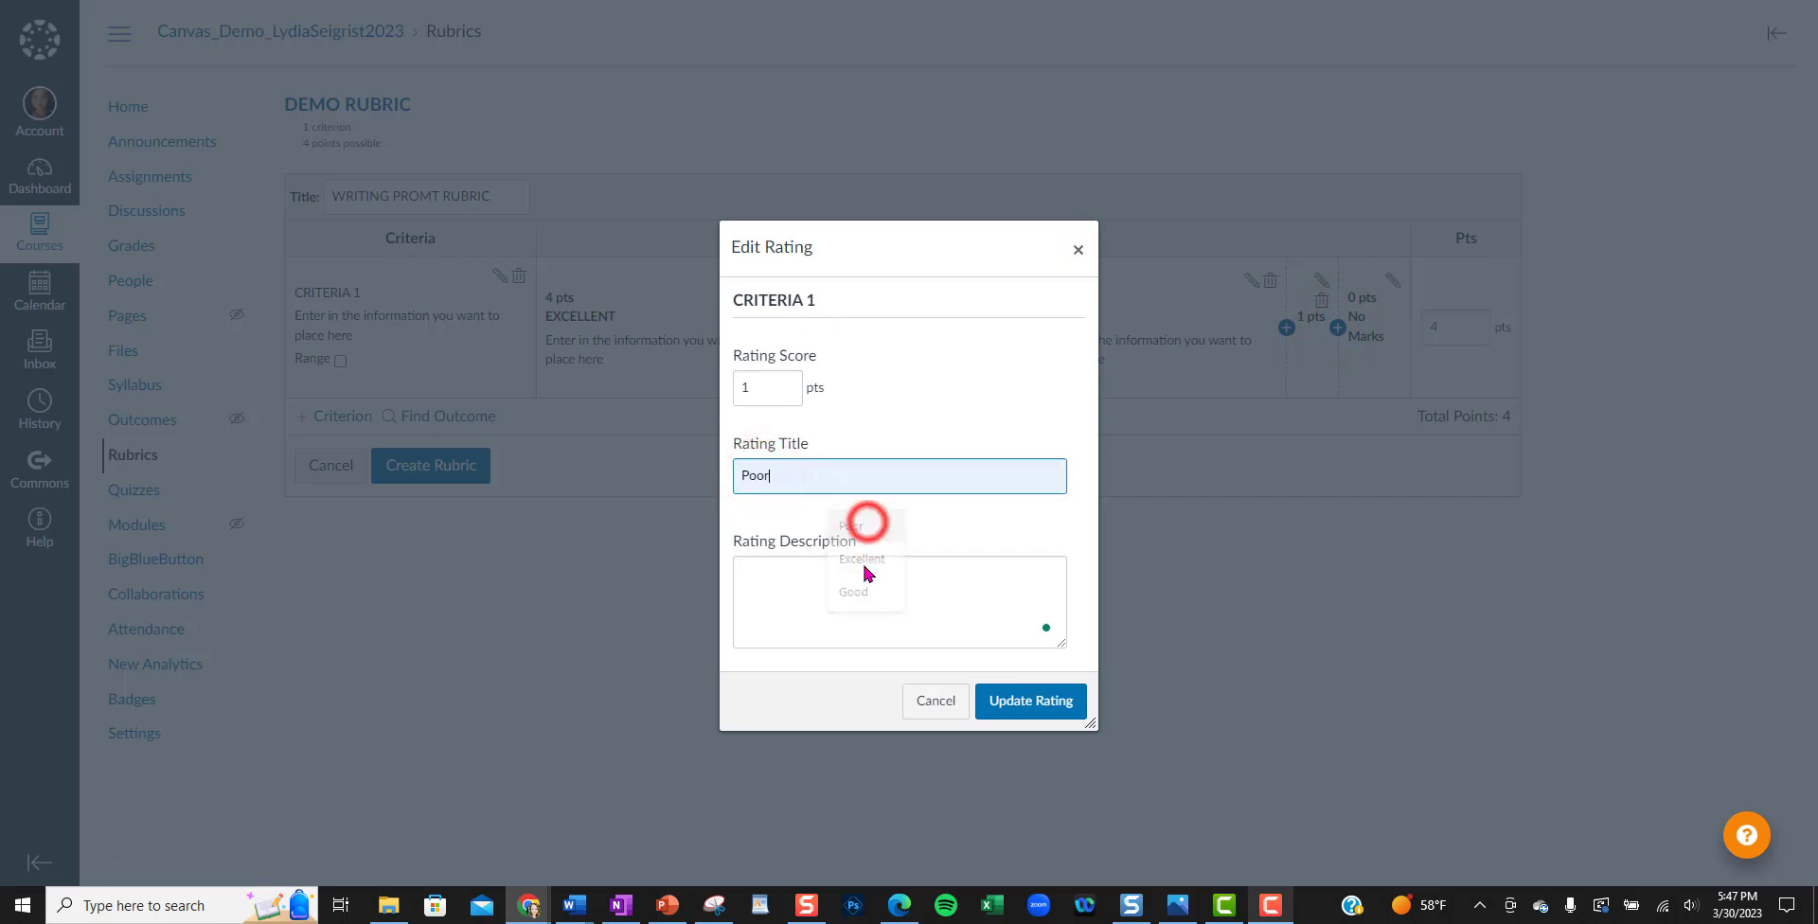
click(858, 594)
text(Enter in the information you want to place here)
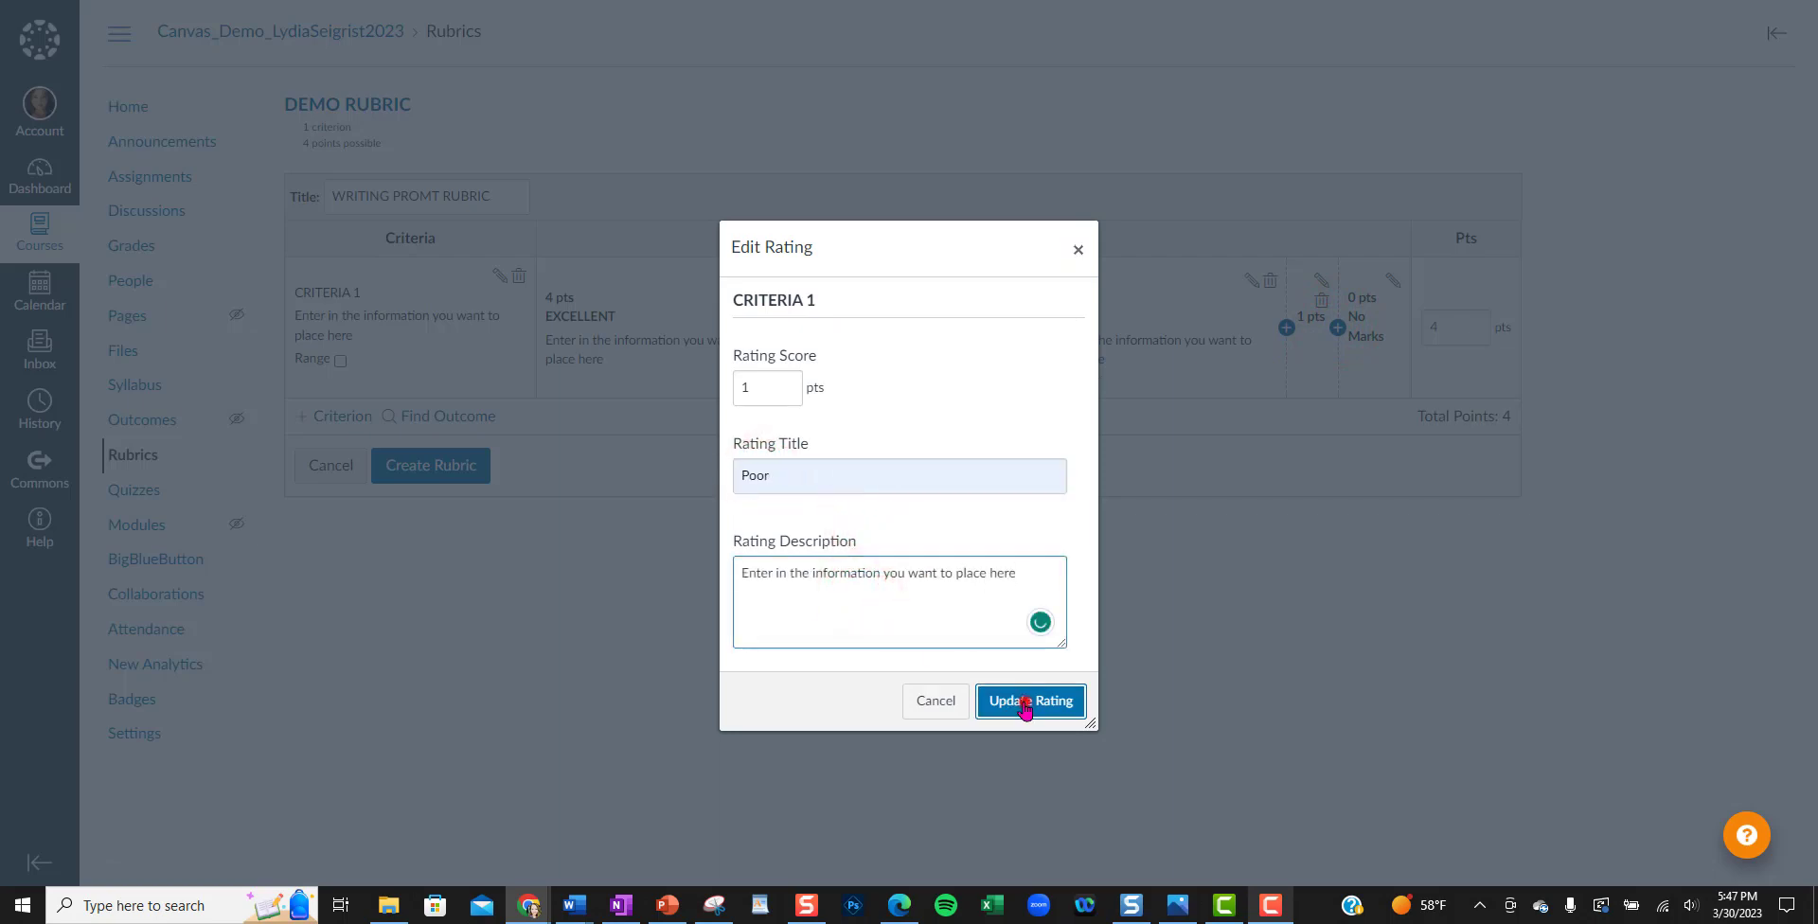
click(1024, 701)
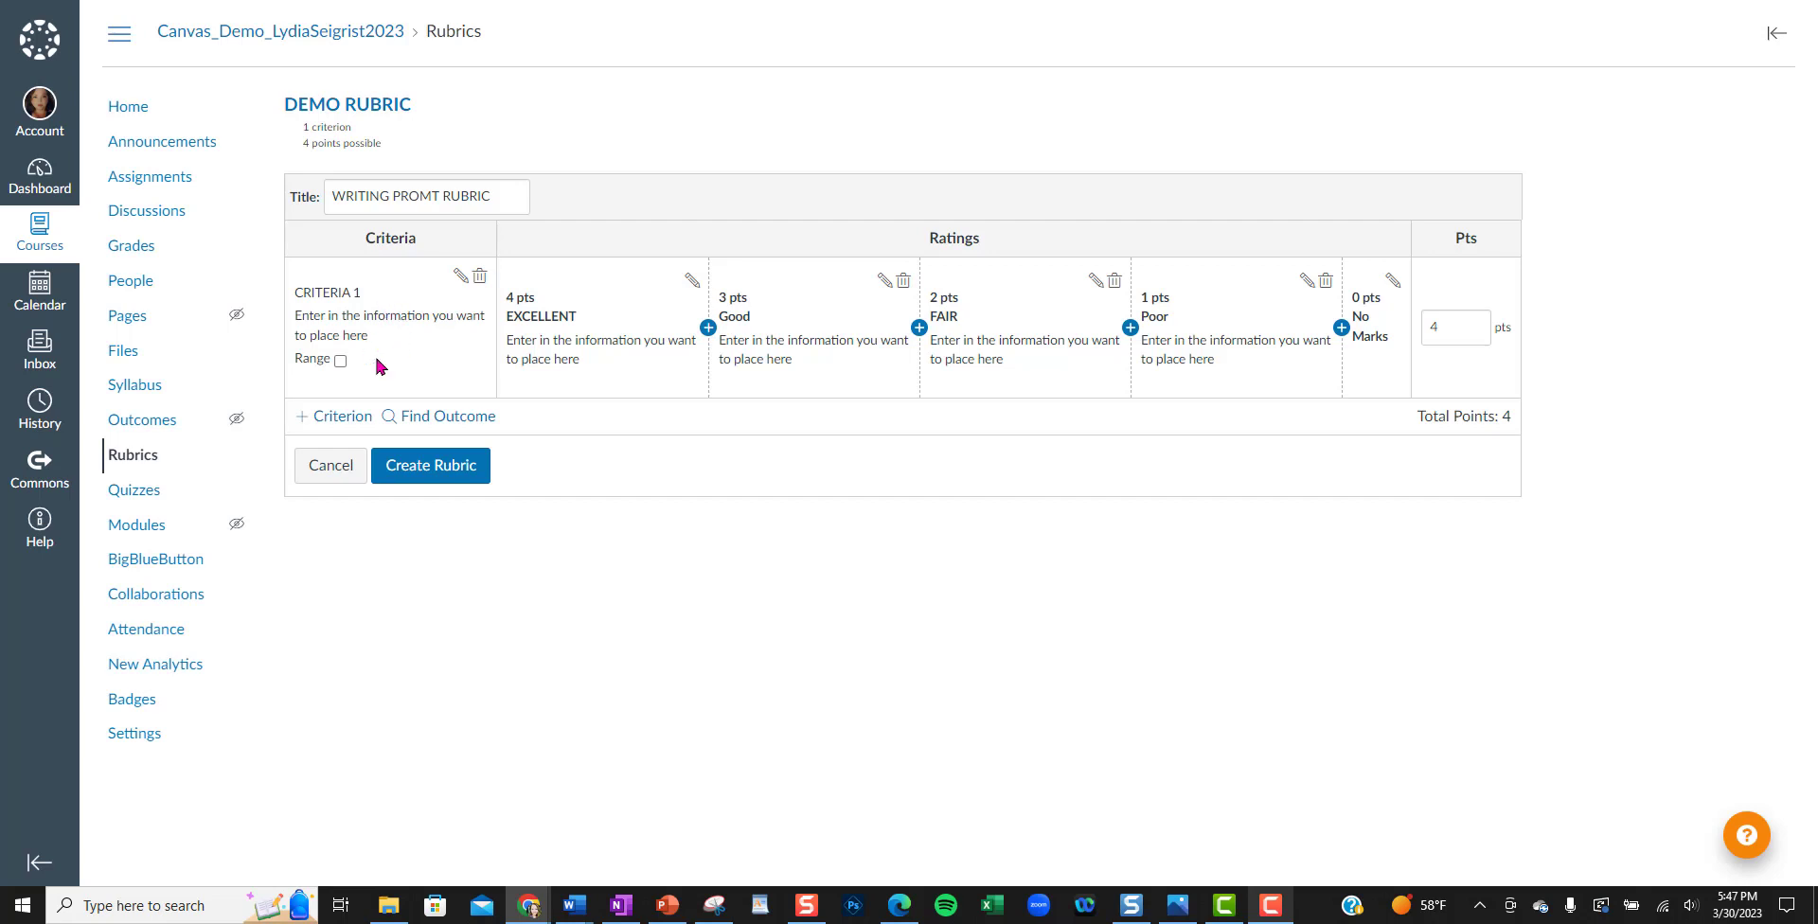
- Duplicate the CRITERIA 1 criterion as "CRITERIA 2" with the same ratings, and create the rubric
click(342, 425)
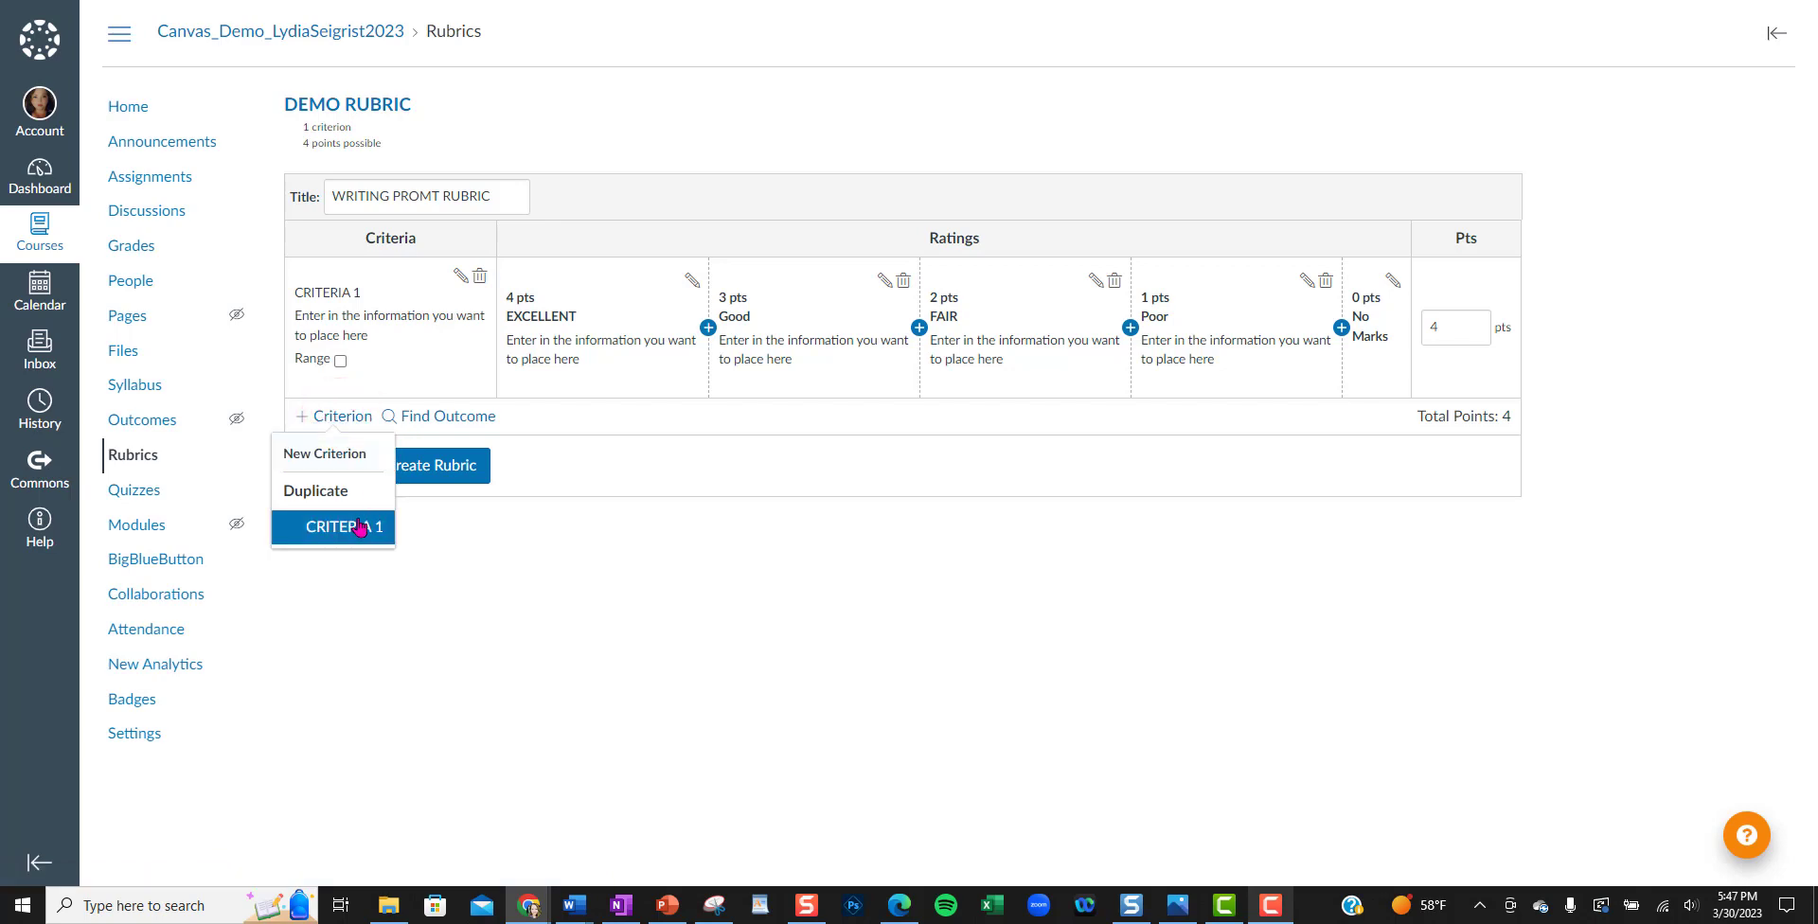
click(357, 527)
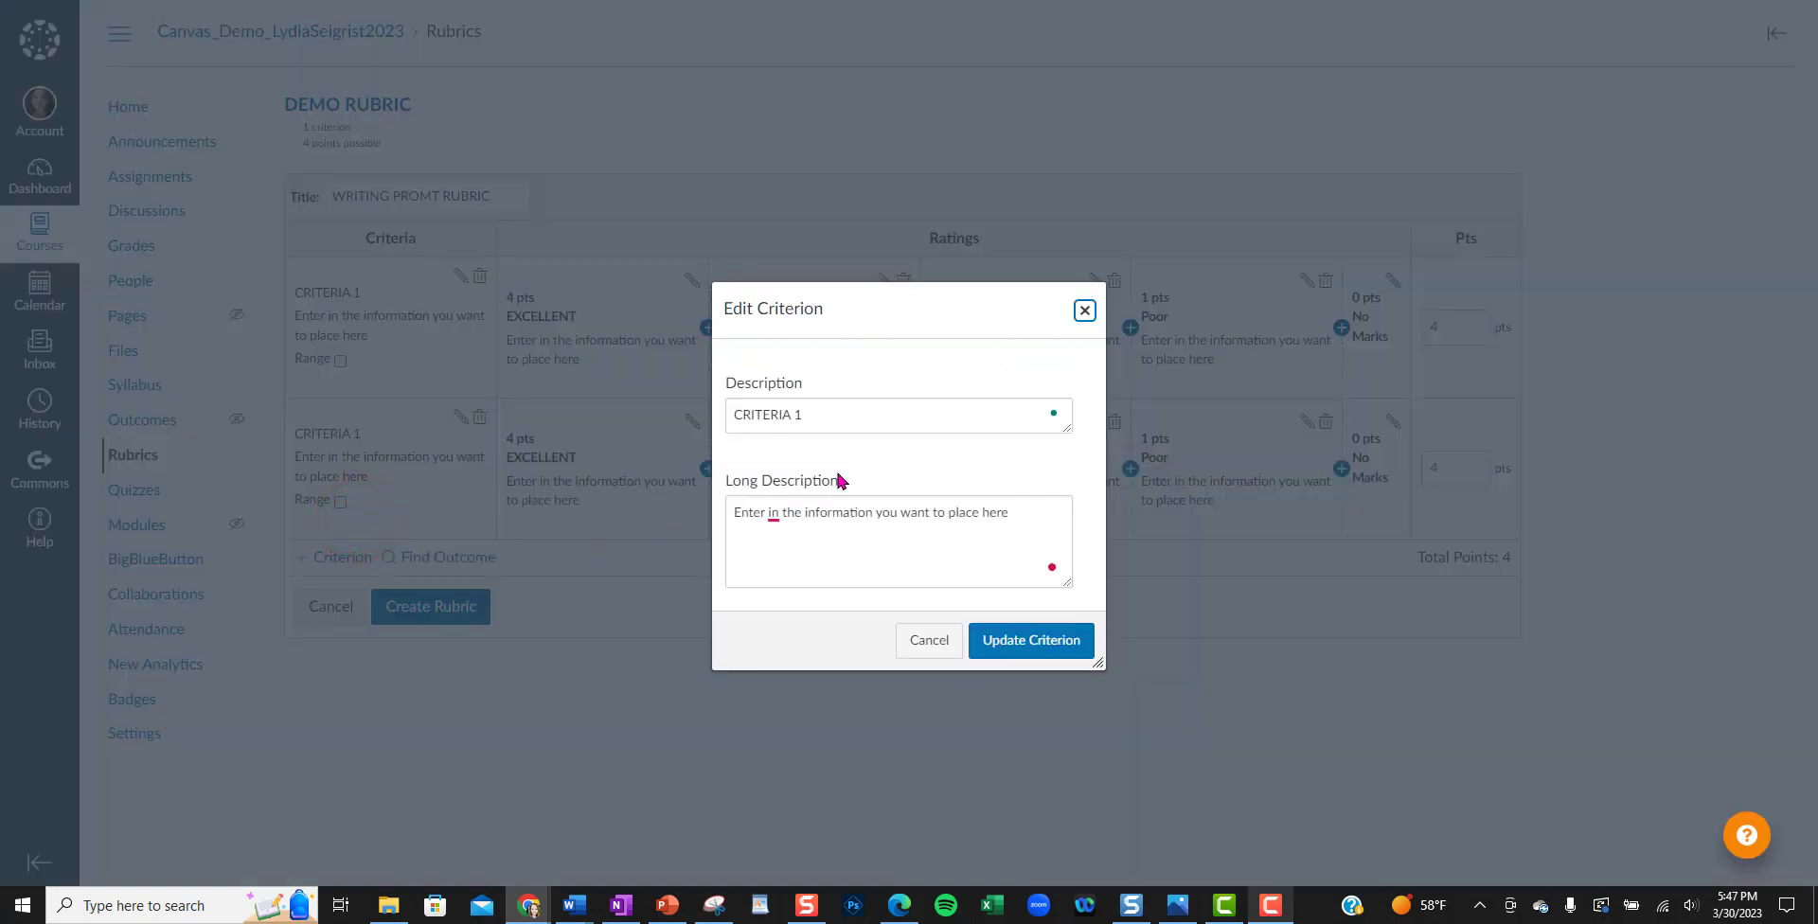
click(830, 417)
key(BackSpace)
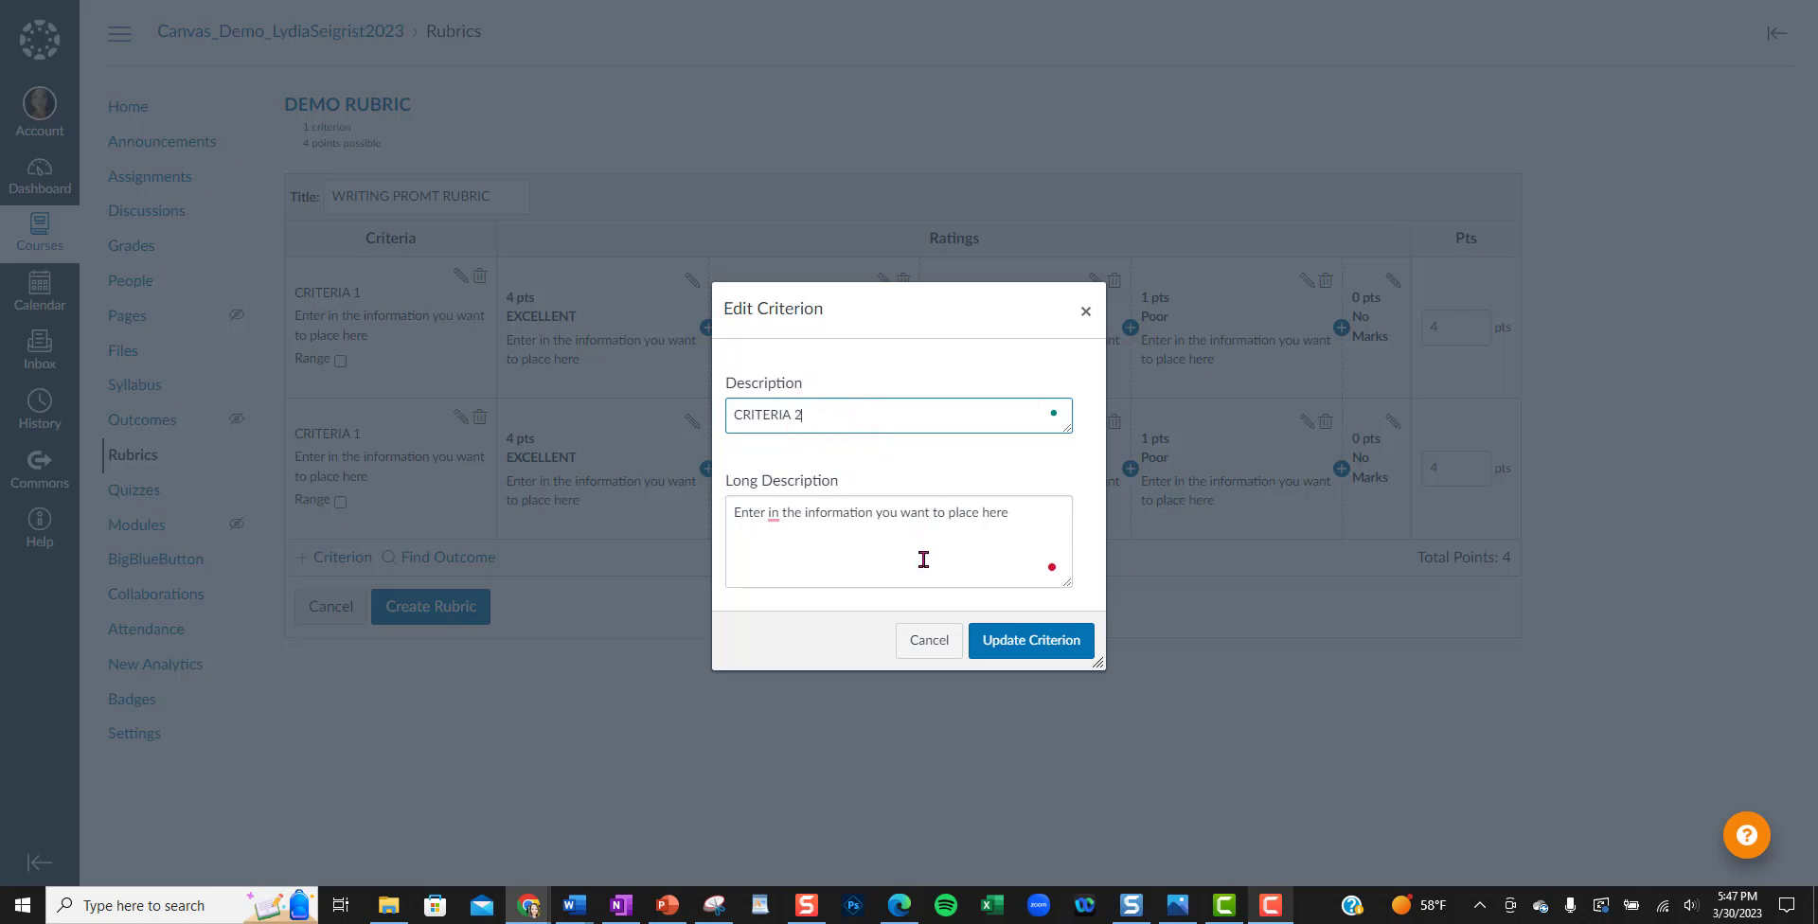
click(1036, 650)
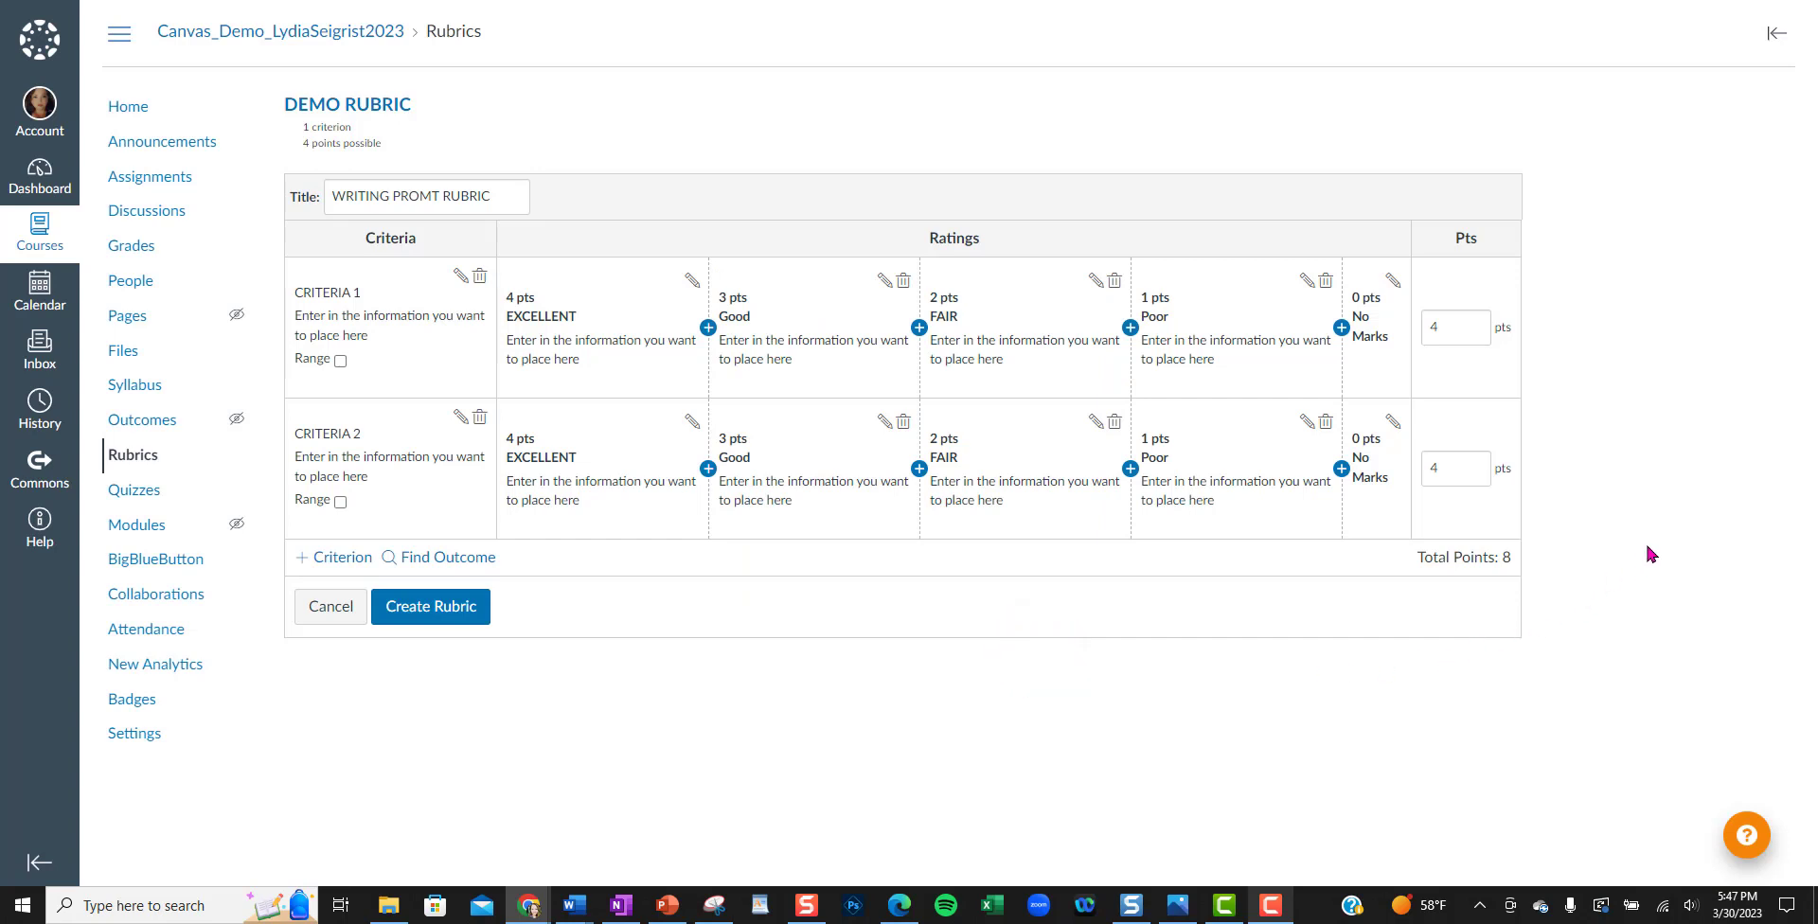
click(429, 611)
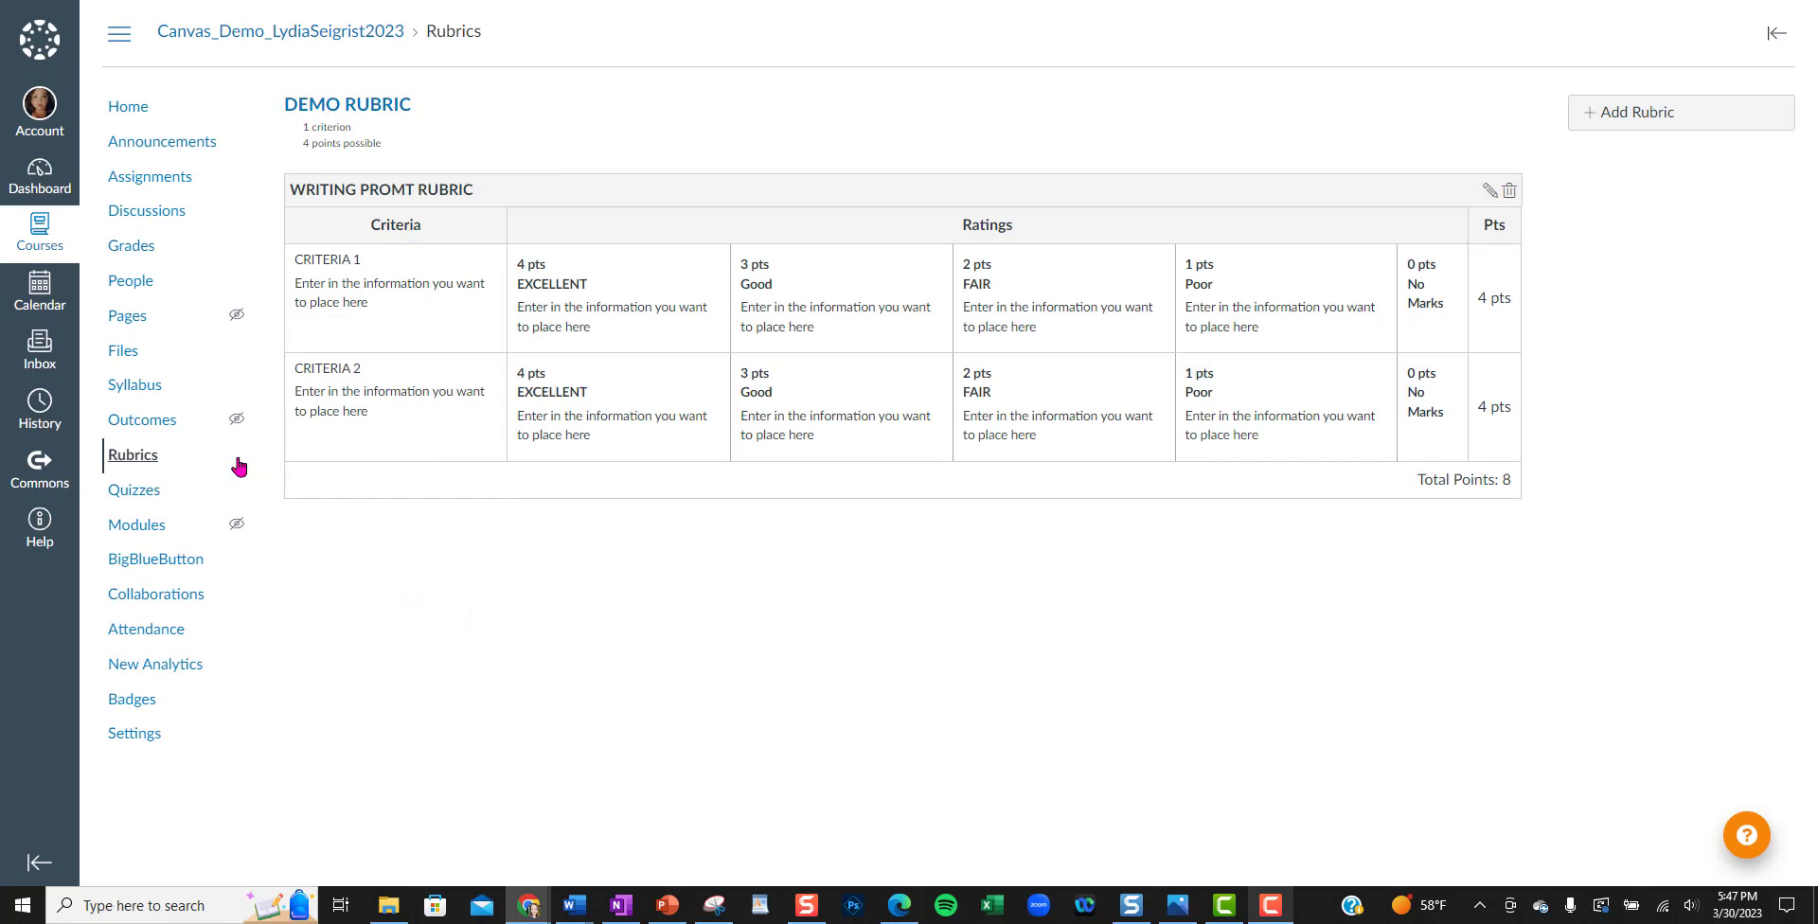
- Attach the existing WRITING PROMT RUBRIC to the WEEKLY WRITING PROMPT assignment
click(152, 178)
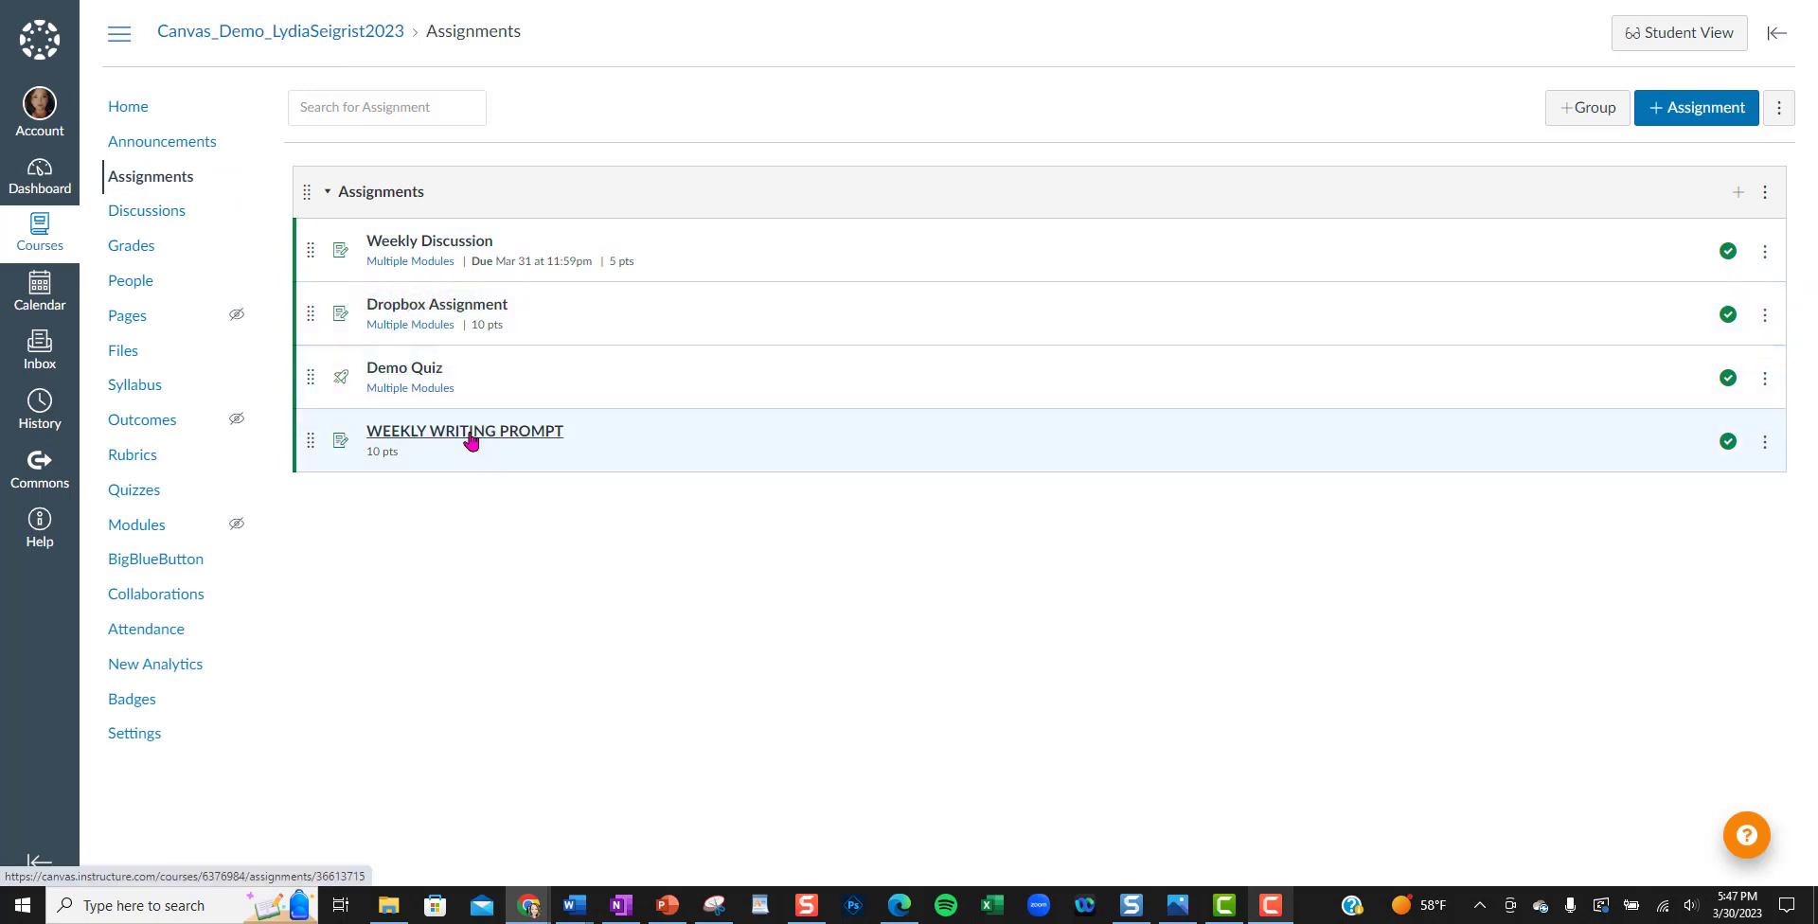
click(471, 435)
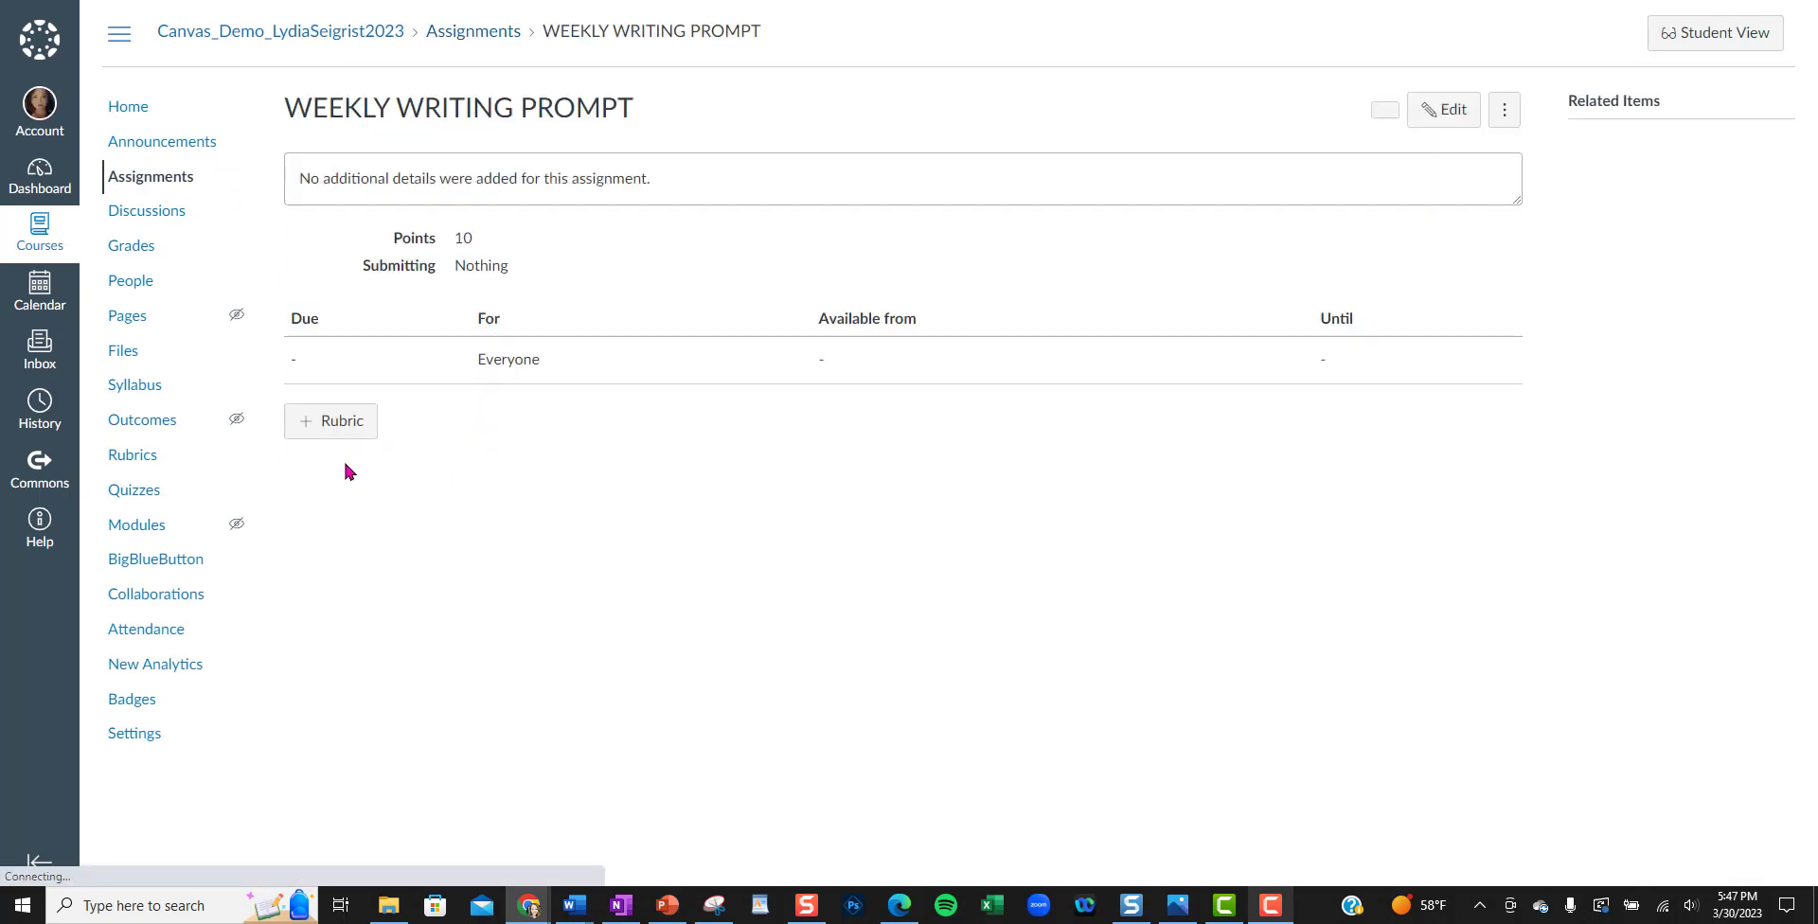
click(308, 425)
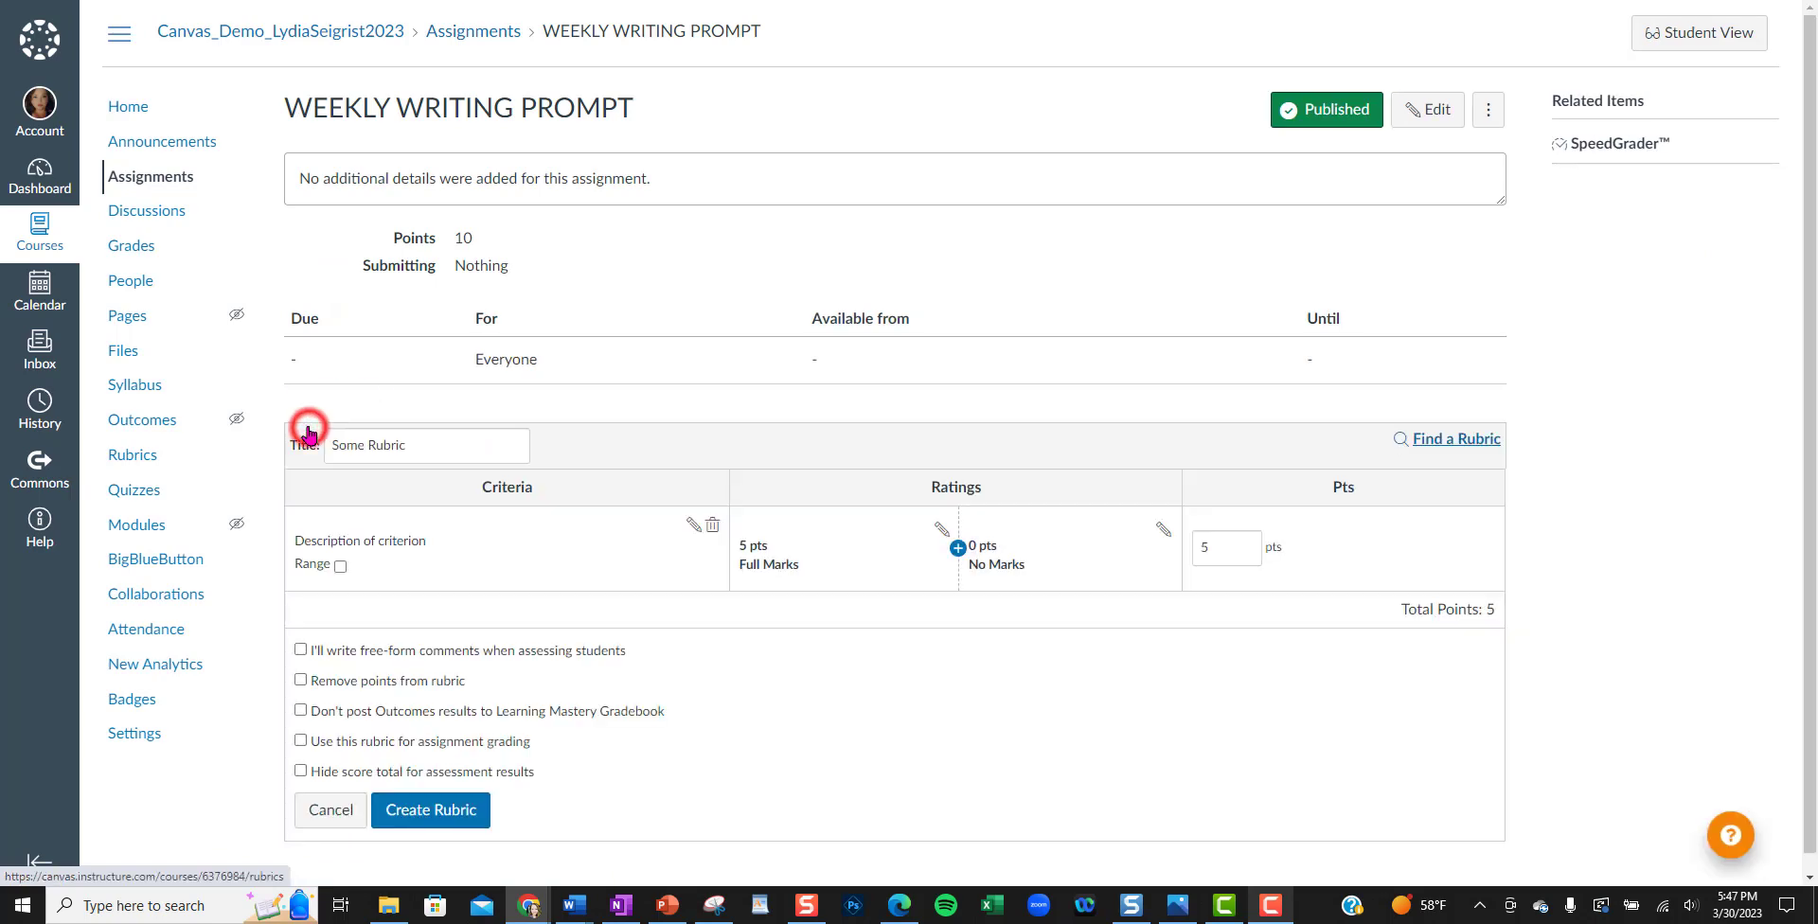
click(1473, 441)
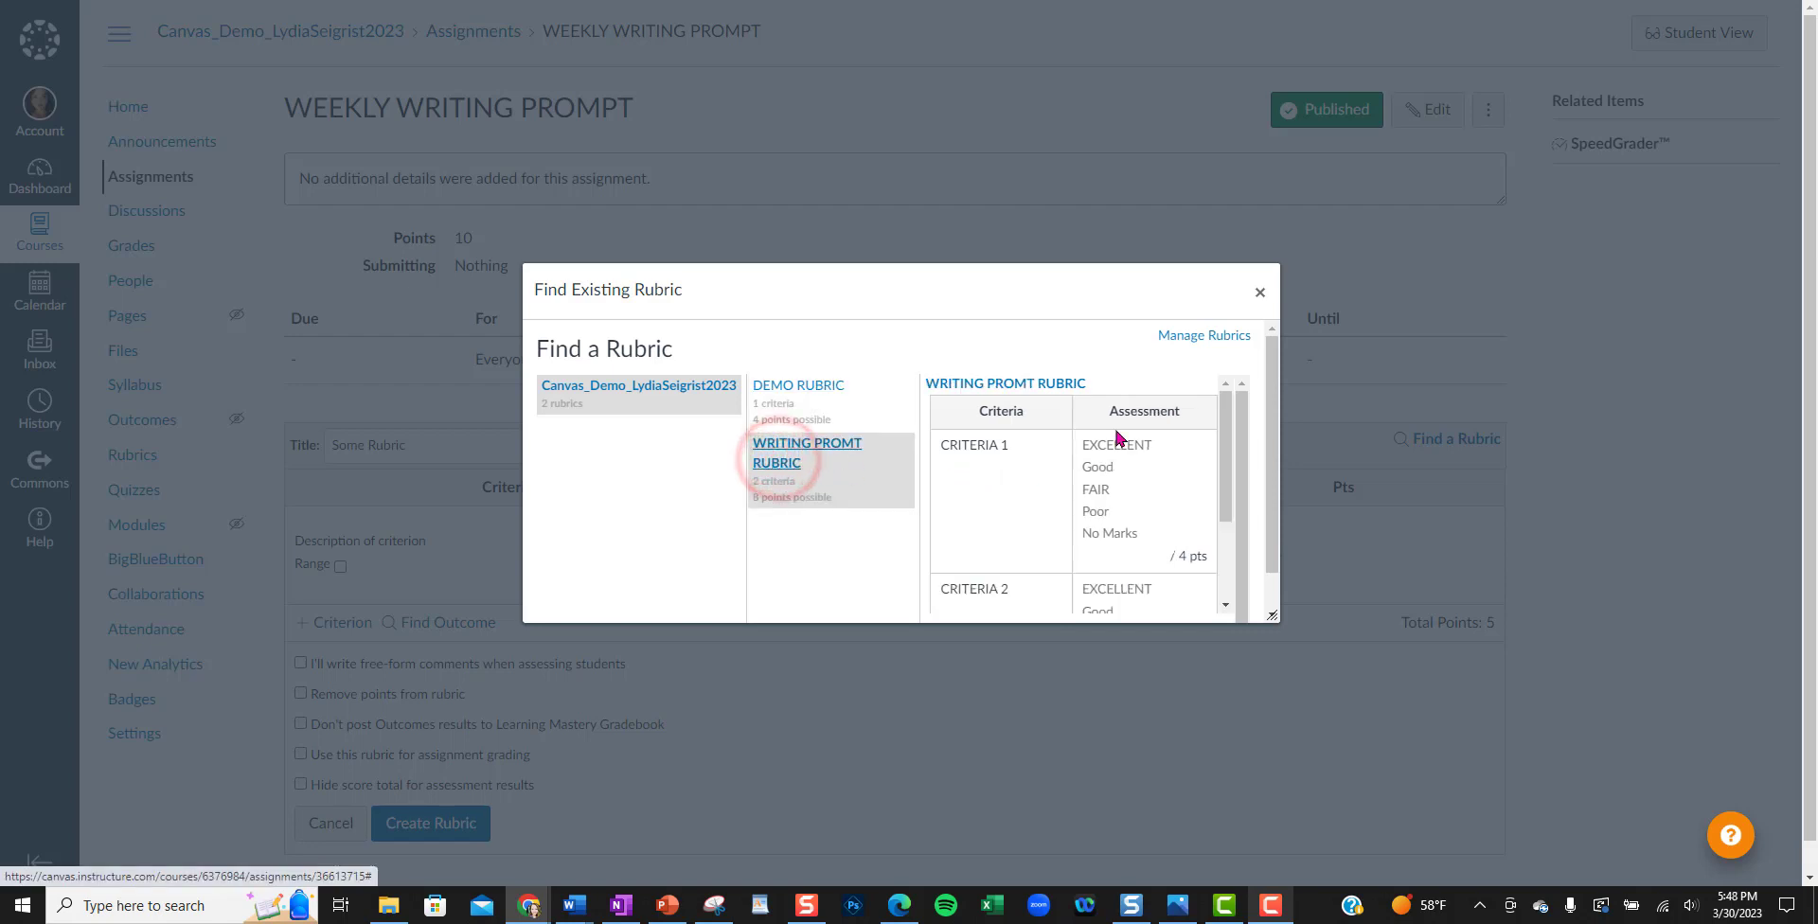
click(1024, 388)
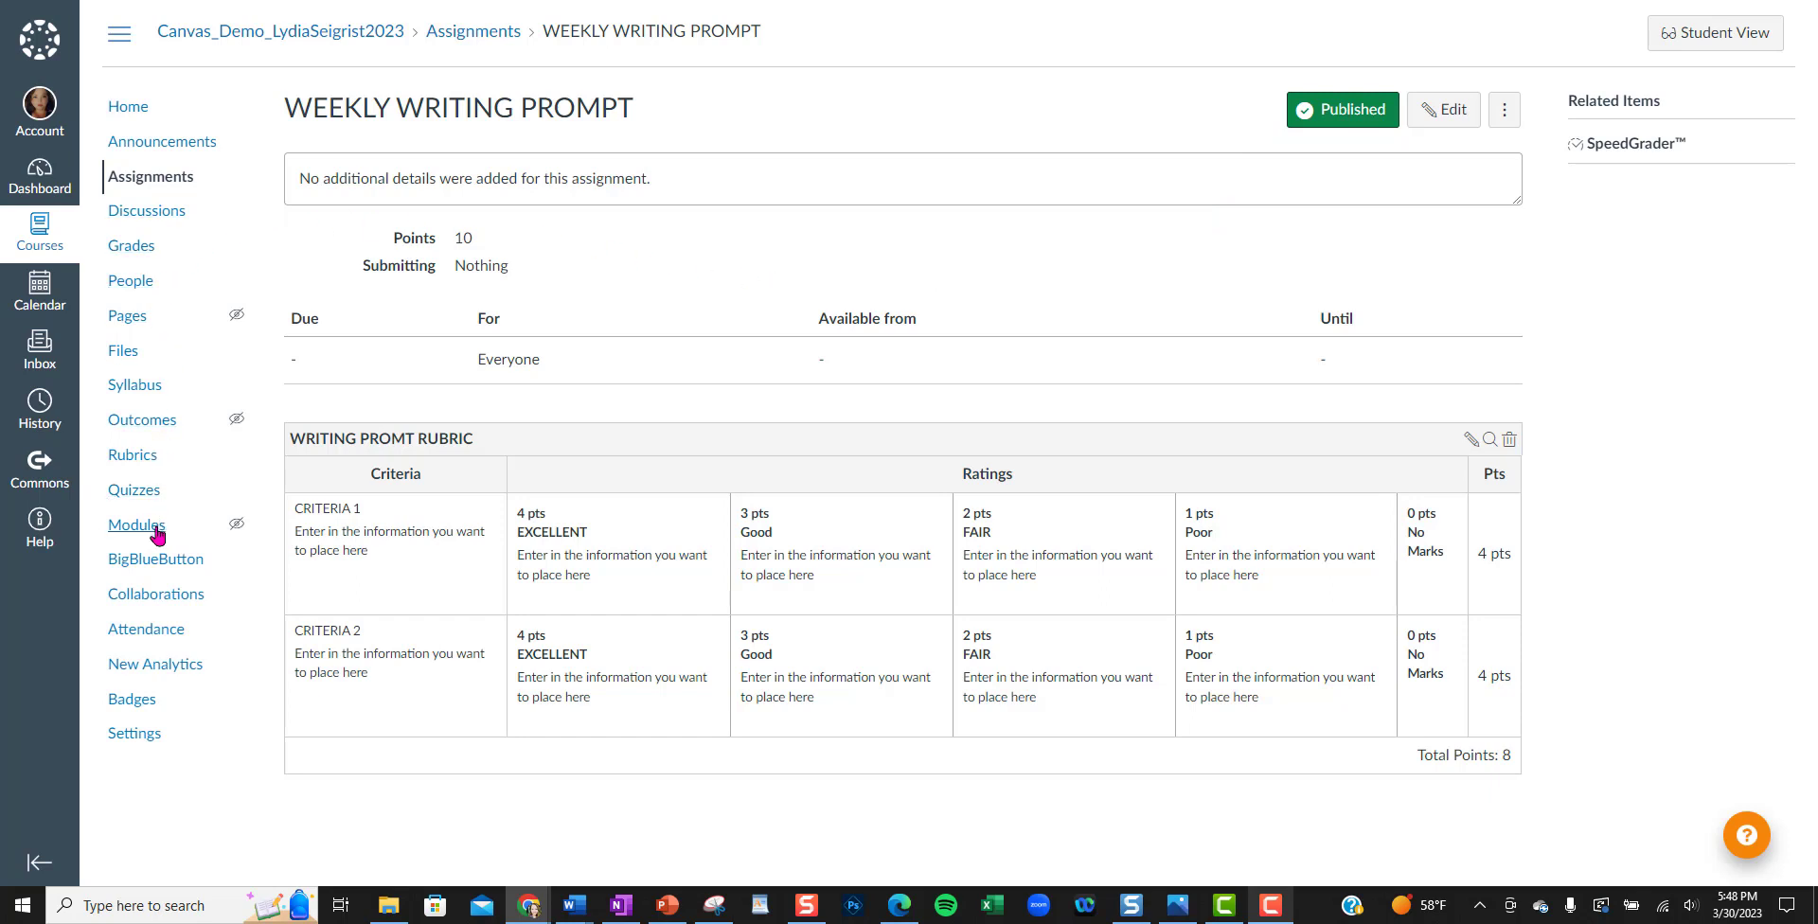
- Filter the external apps in the course settings by the name "TURN"
click(150, 739)
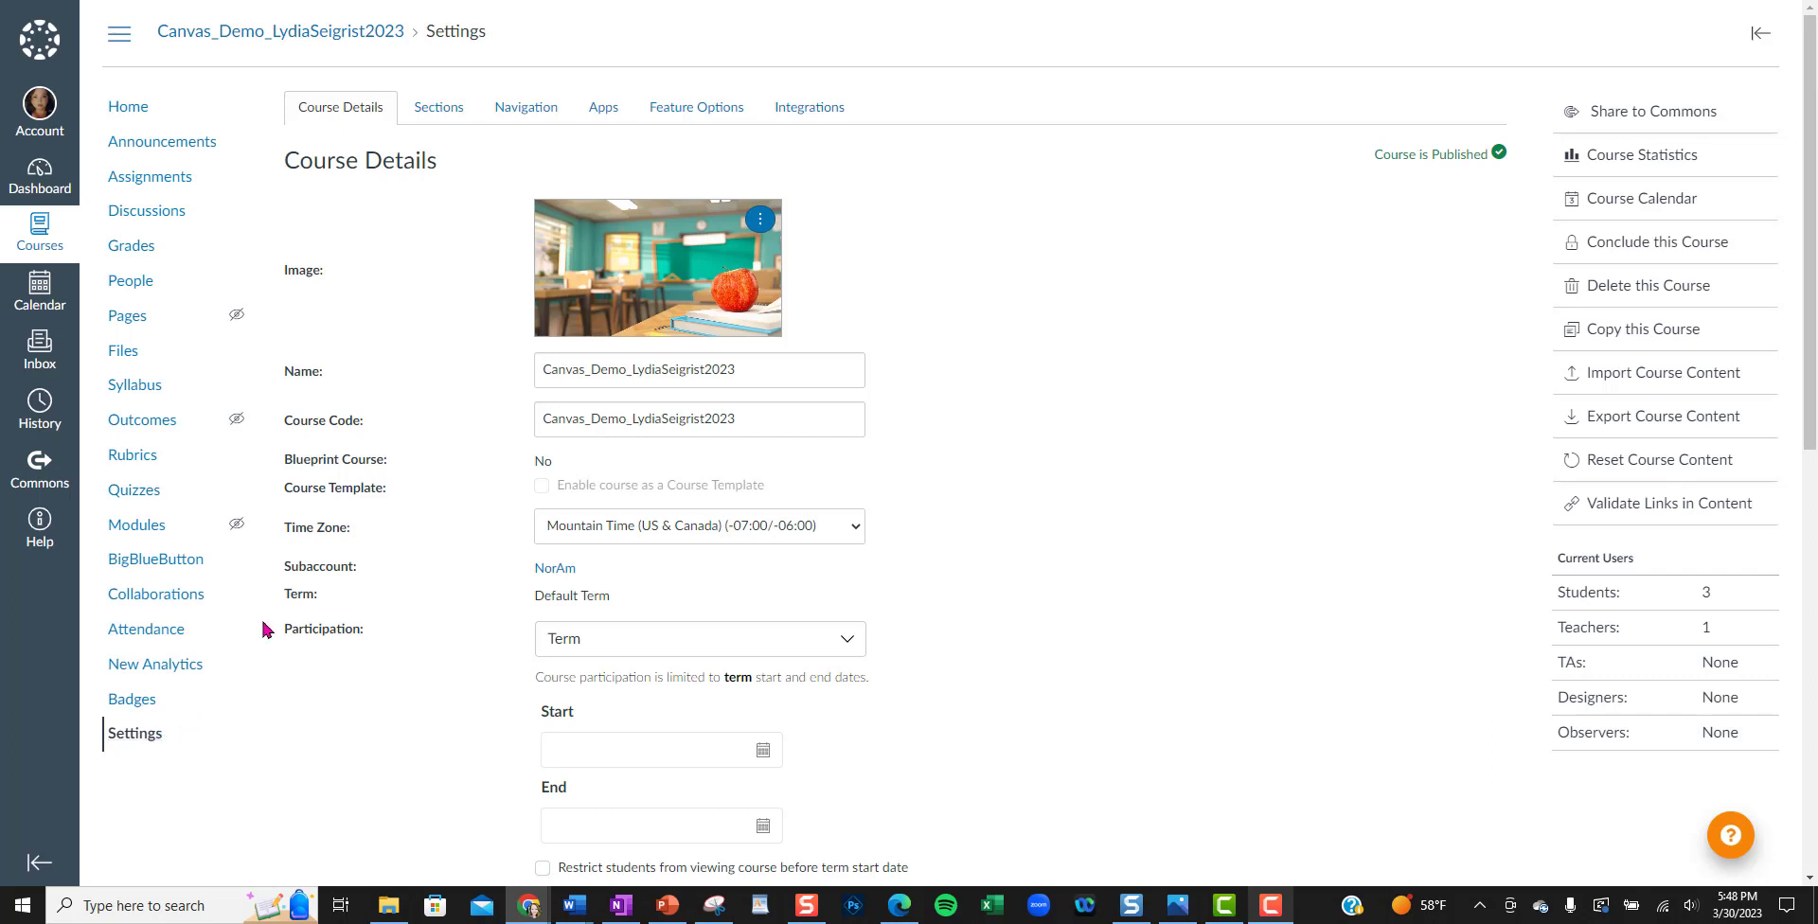
click(599, 110)
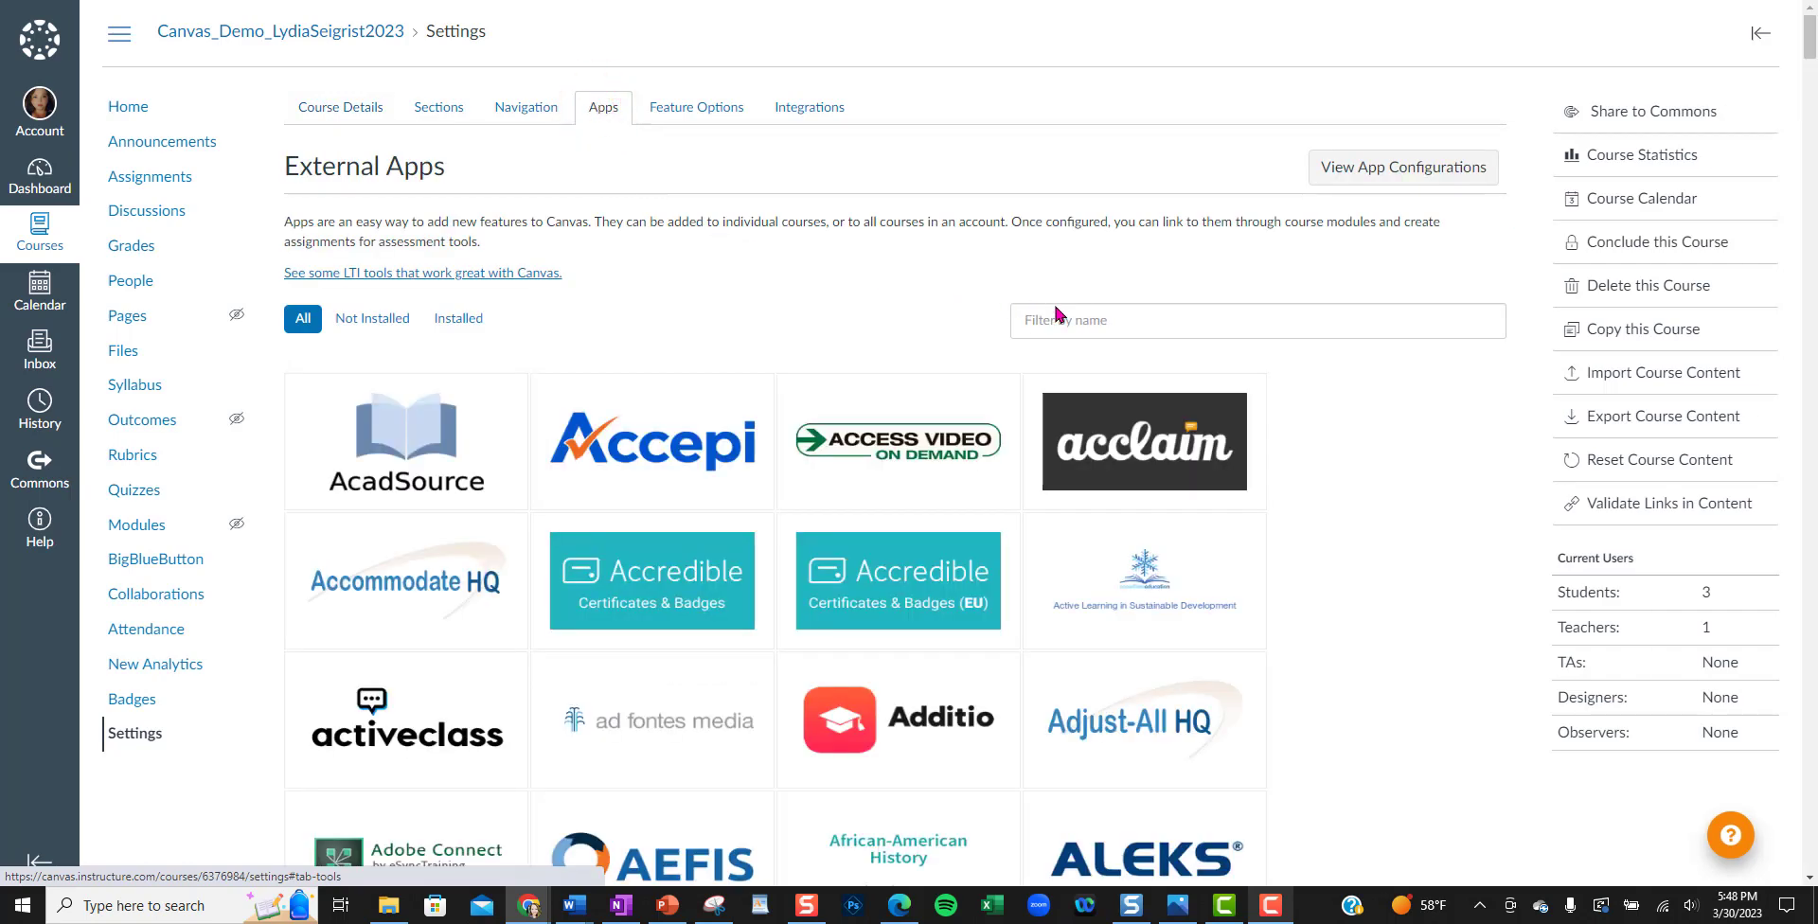
click(1110, 322)
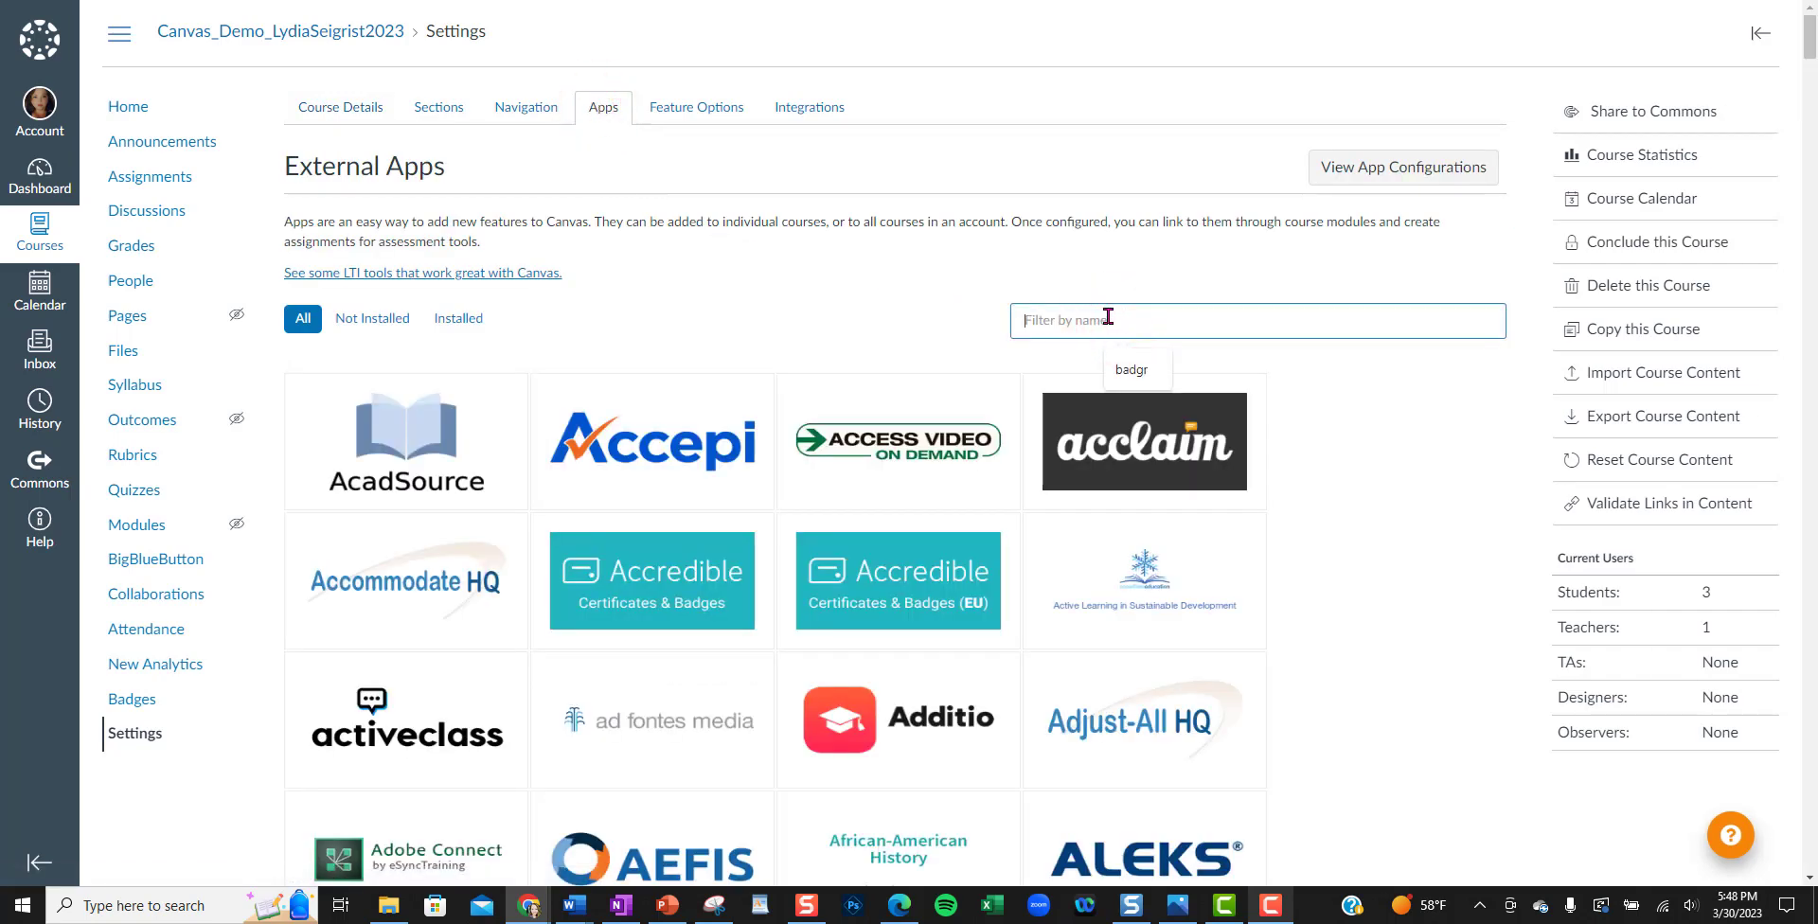
text(TURN)
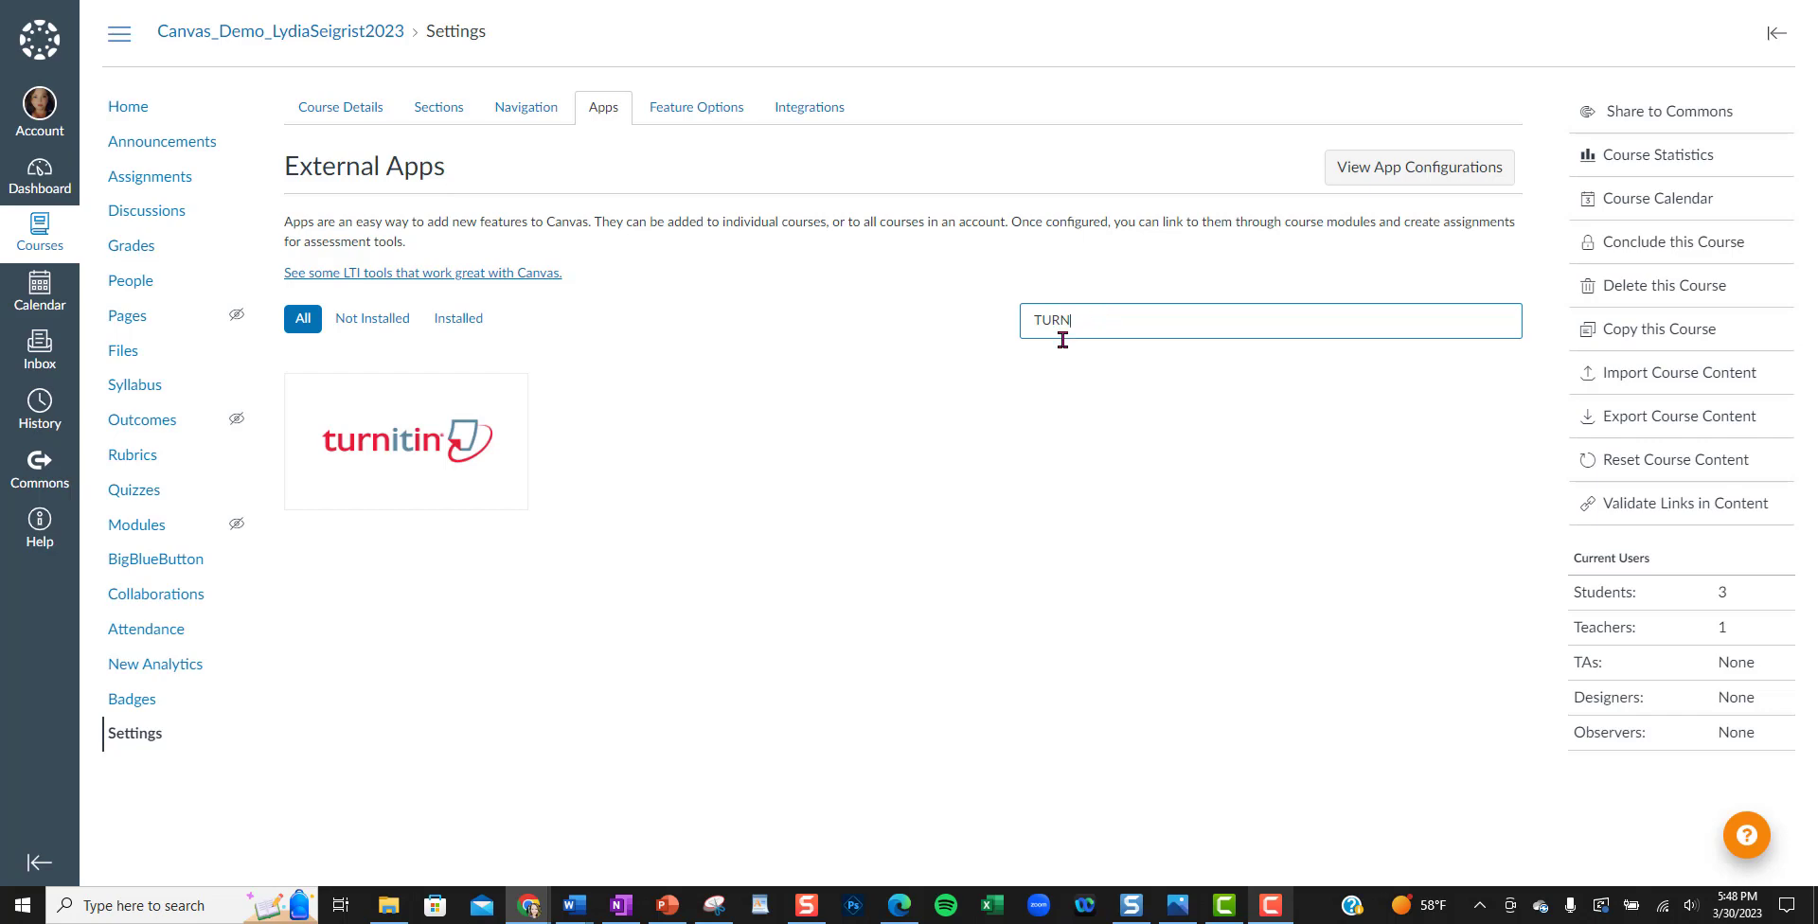
- View the Turnitin app's details and its form for adding the app, and close the form without adding it
mouse_move(473, 483)
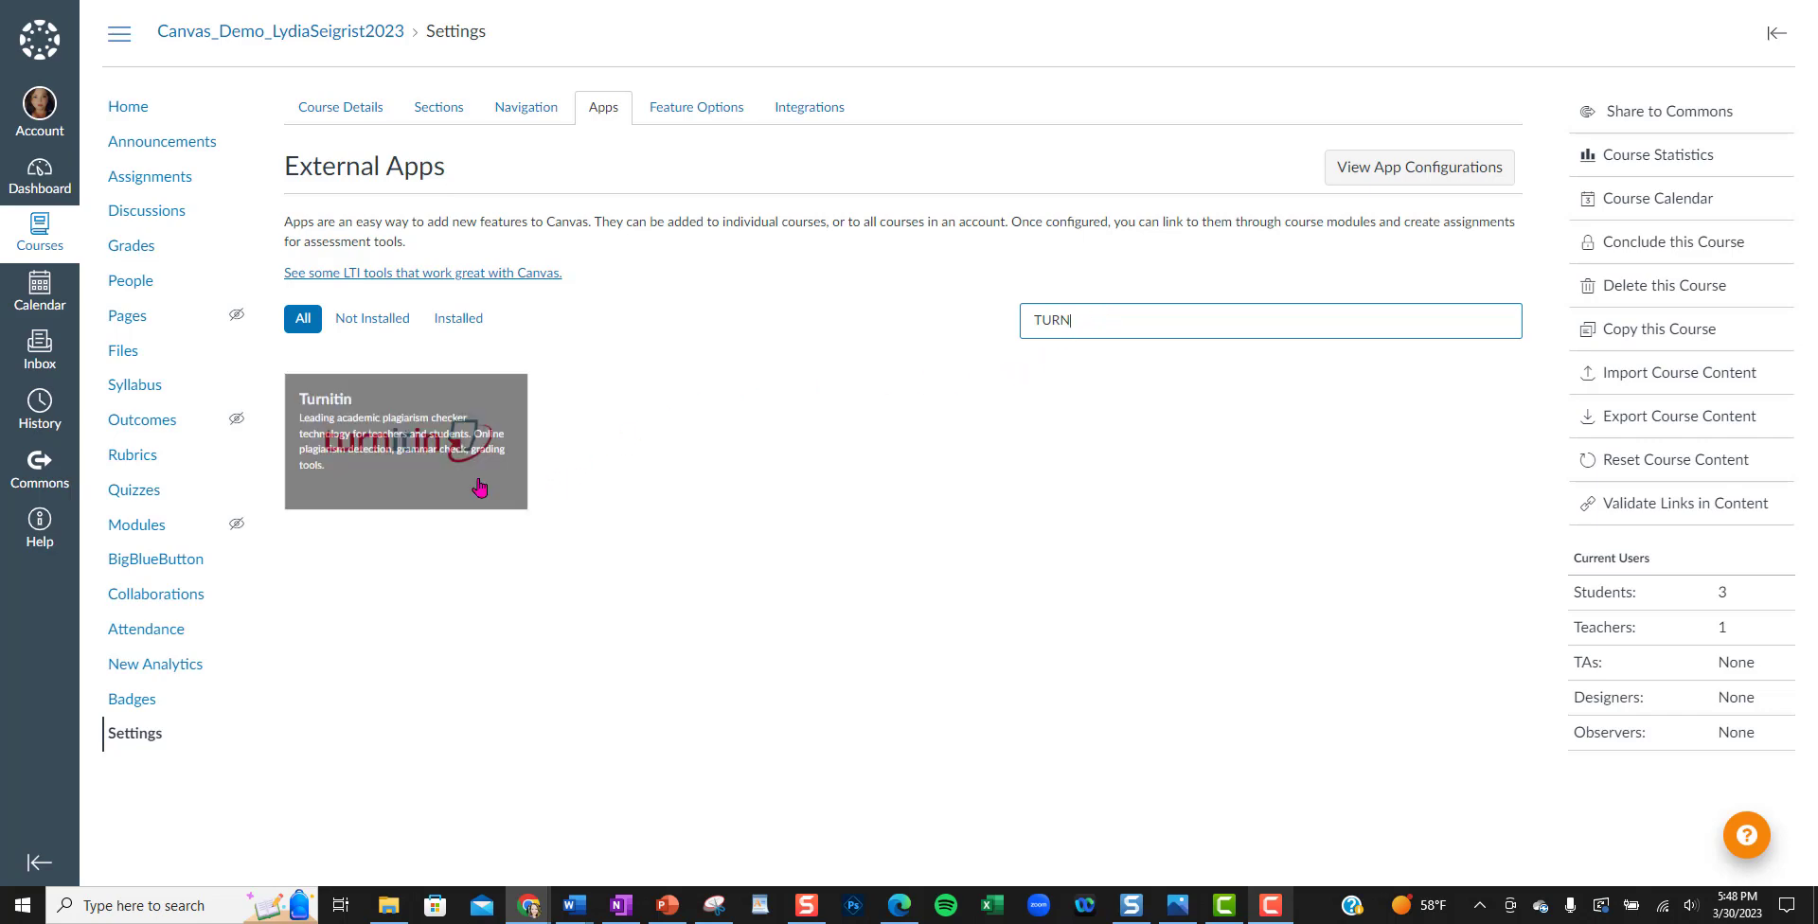
click(396, 460)
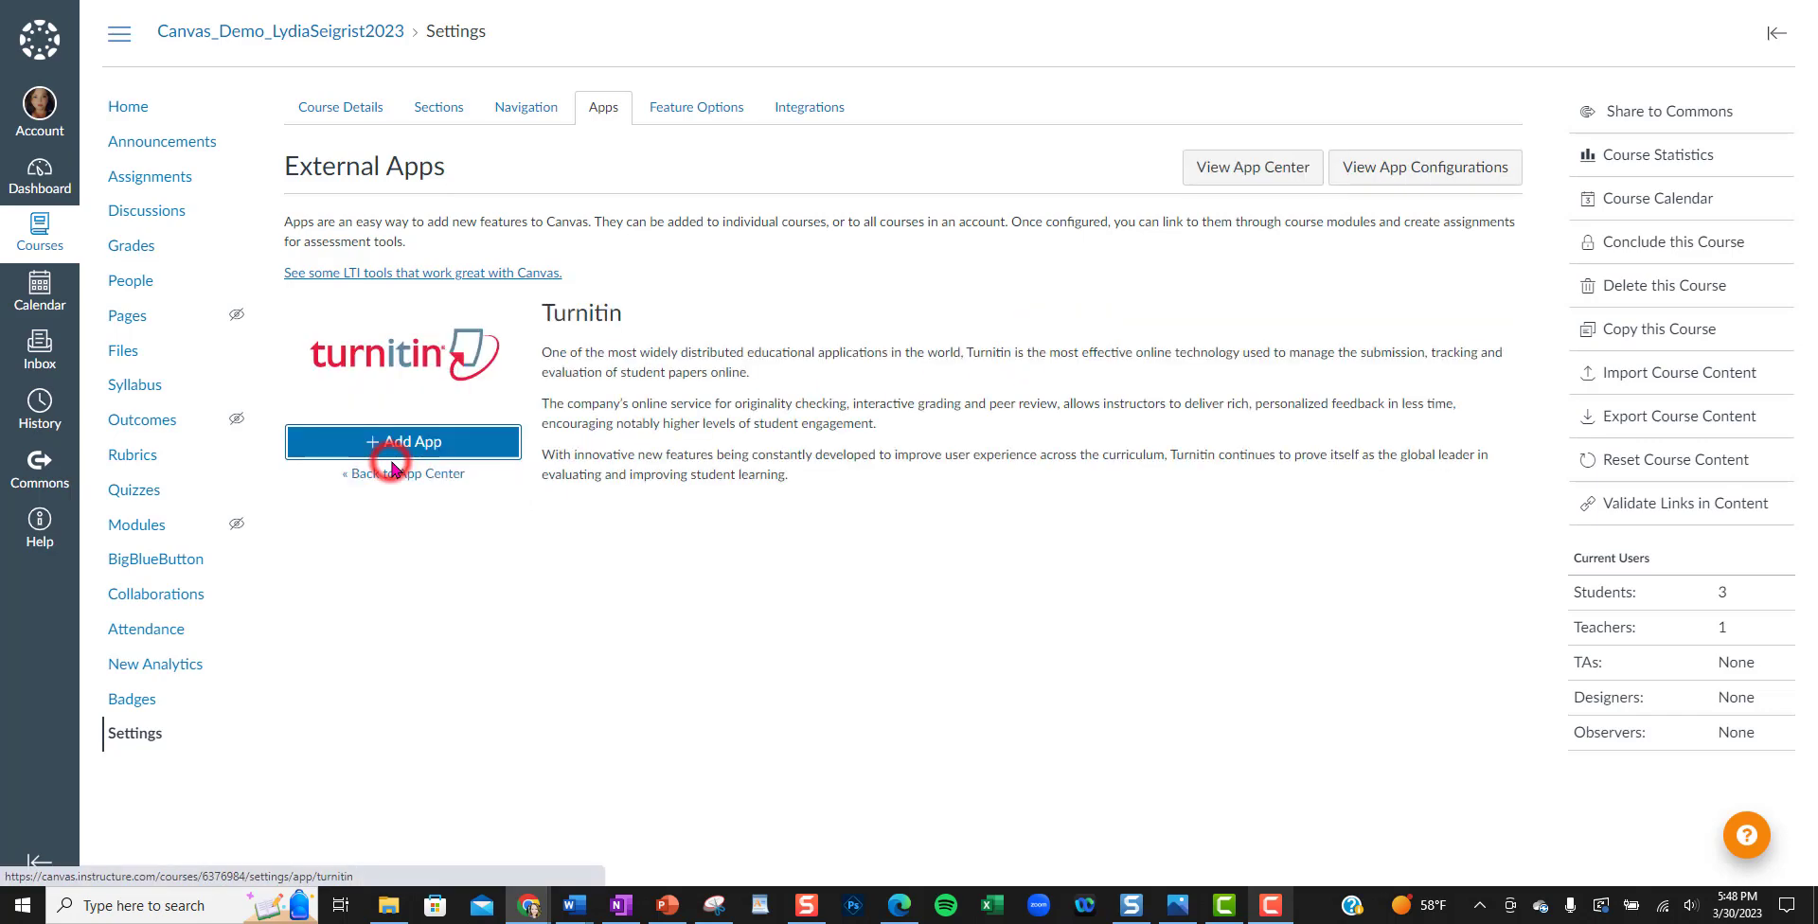
click(488, 451)
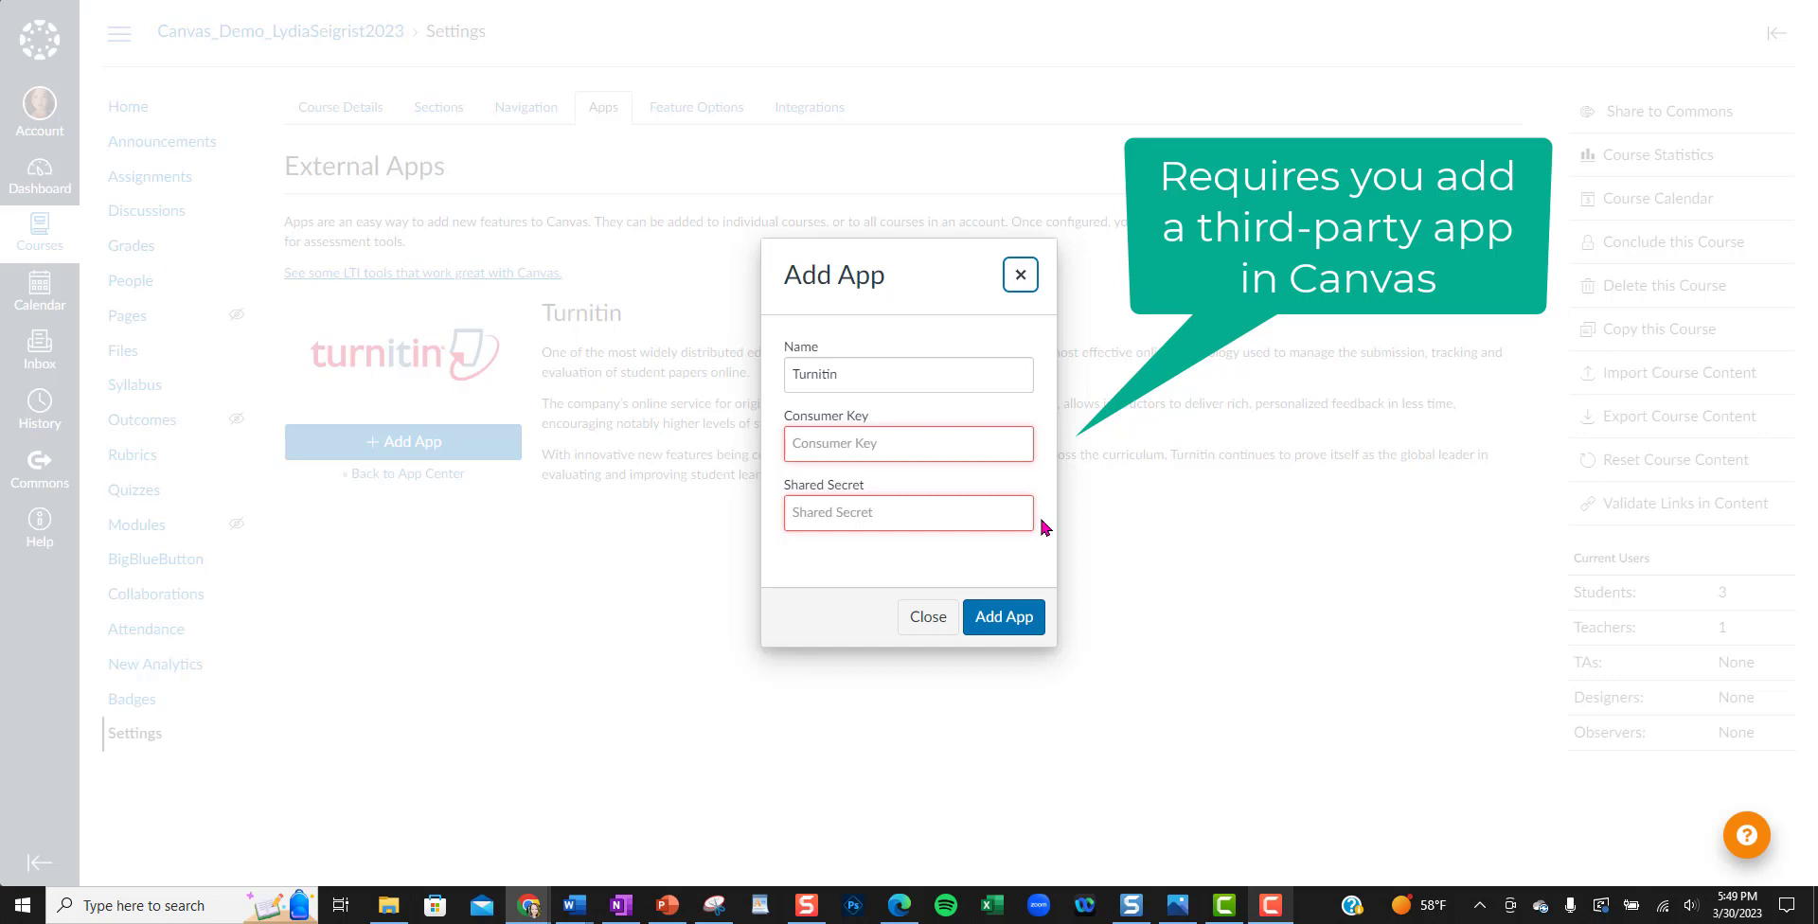
click(928, 617)
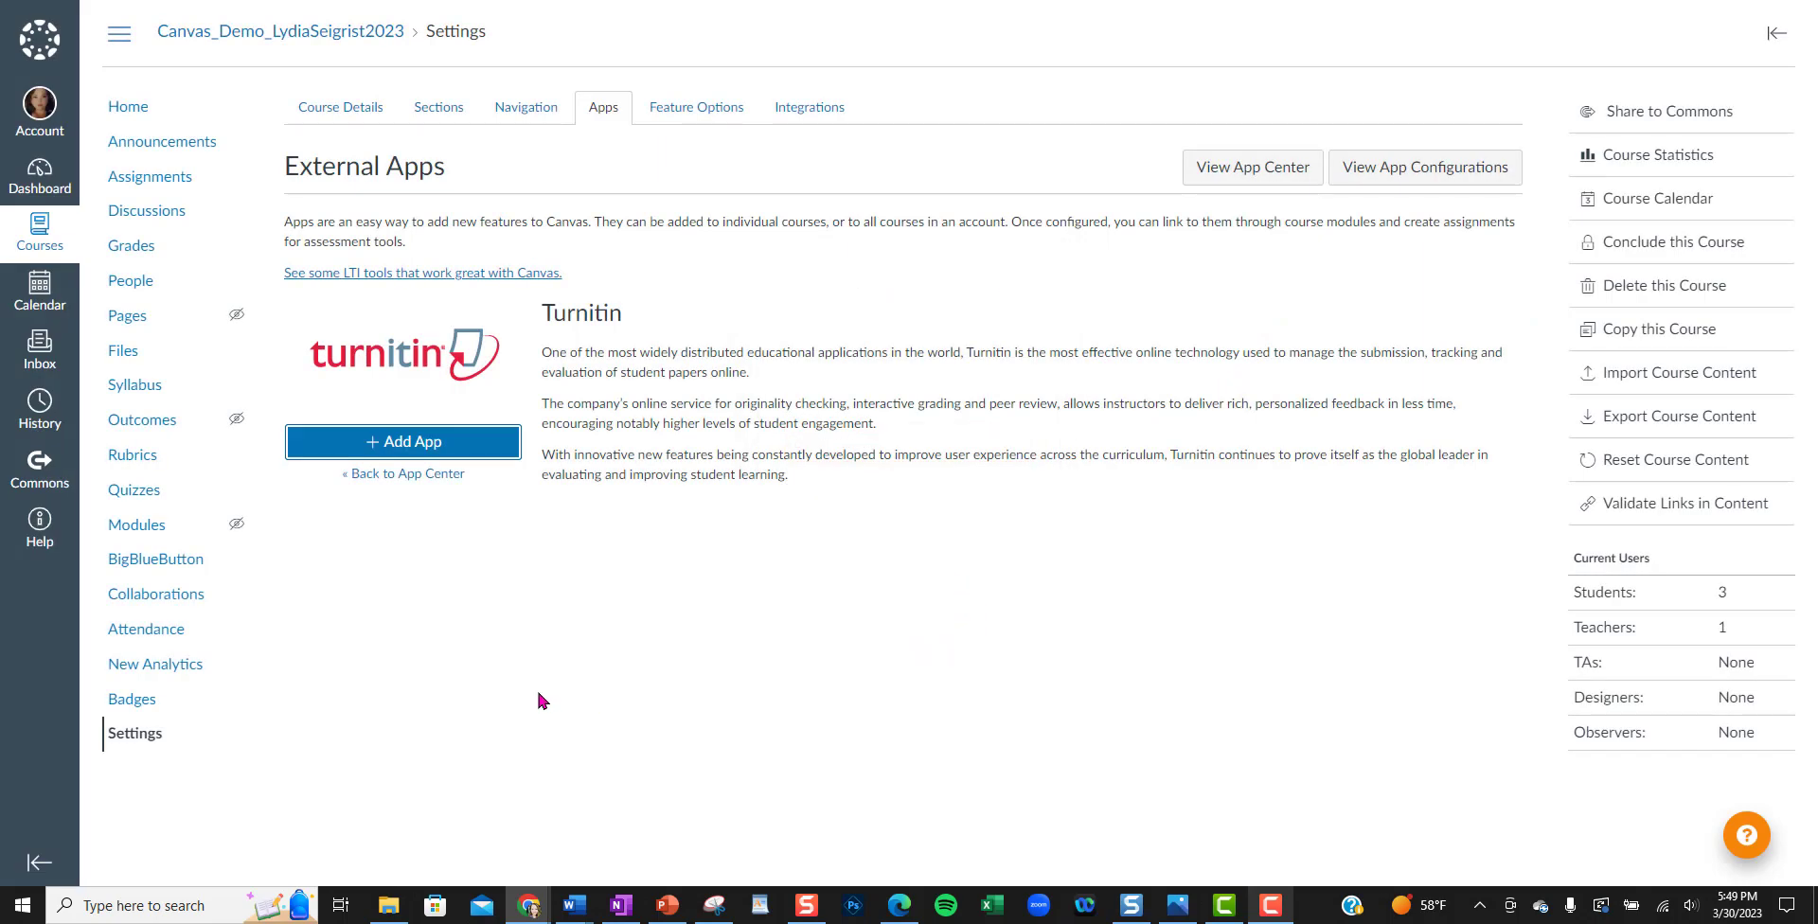